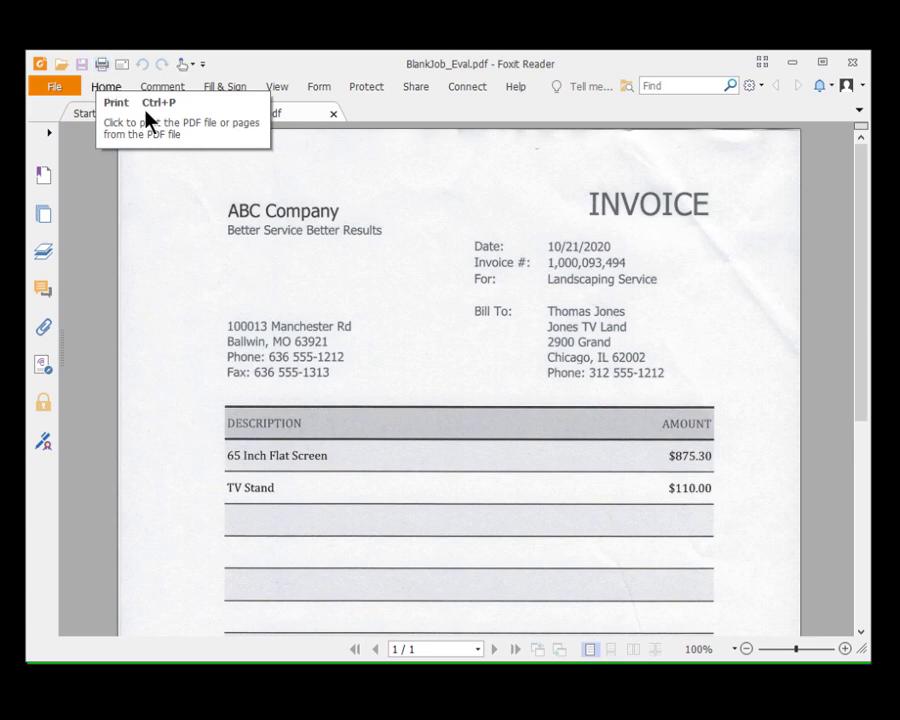
Close the invoice viewer and select Electronics_Basic_Training.pdf in the To Do list.
click(852, 65)
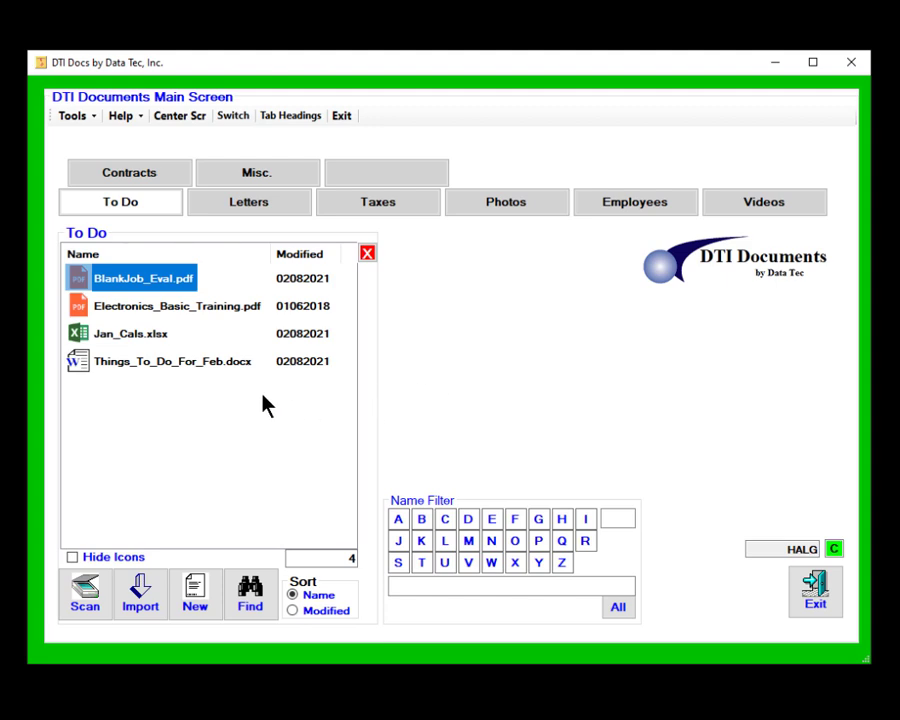
click(152, 314)
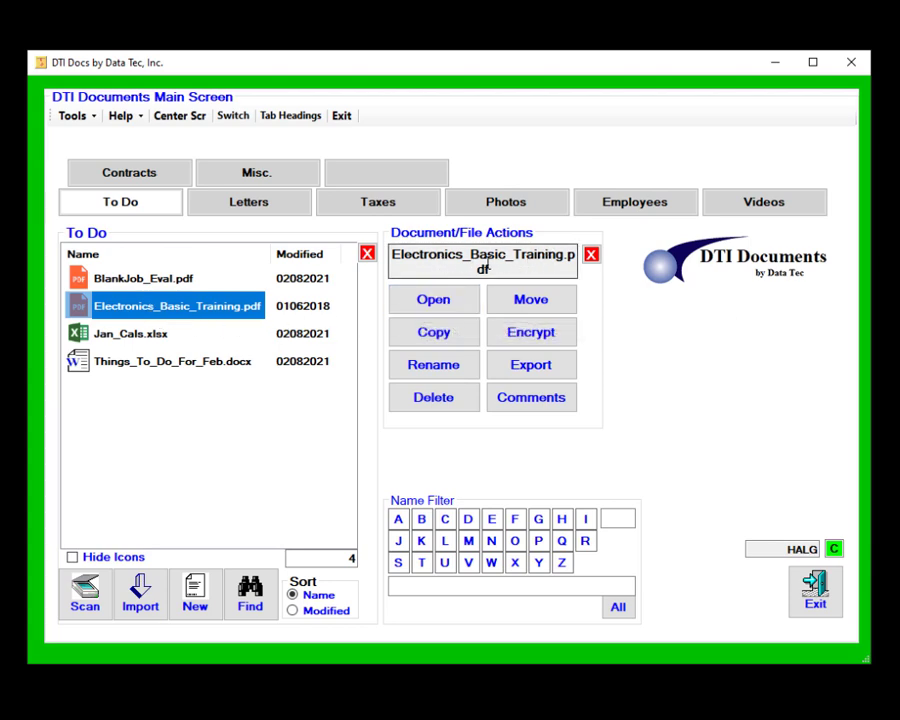
Copy Electronics_Basic_Training.pdf under the new name 'Electronic basics 101'.
click(460, 338)
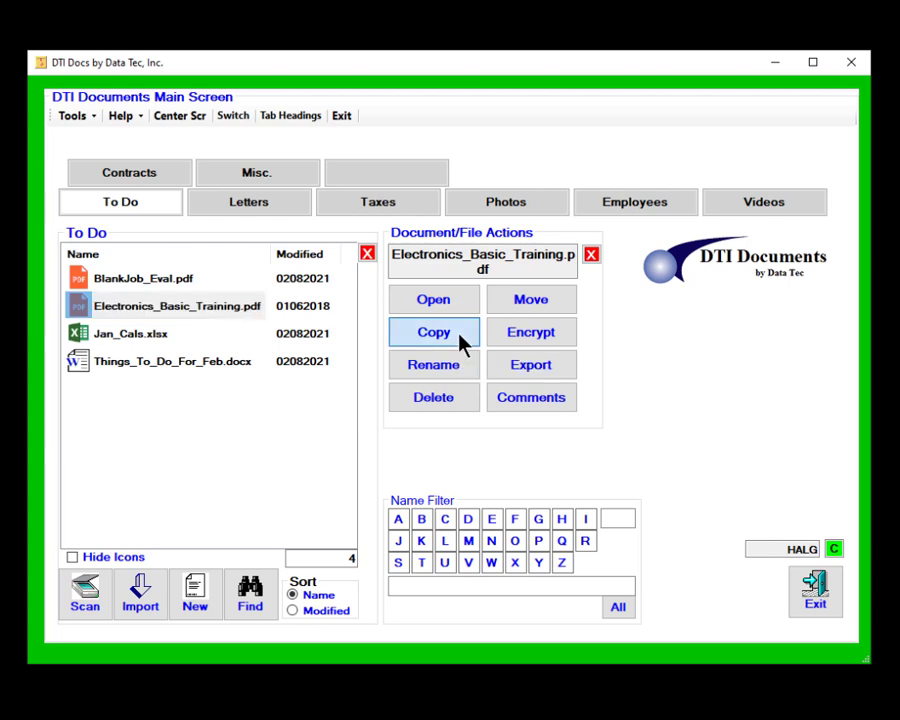
text(E)
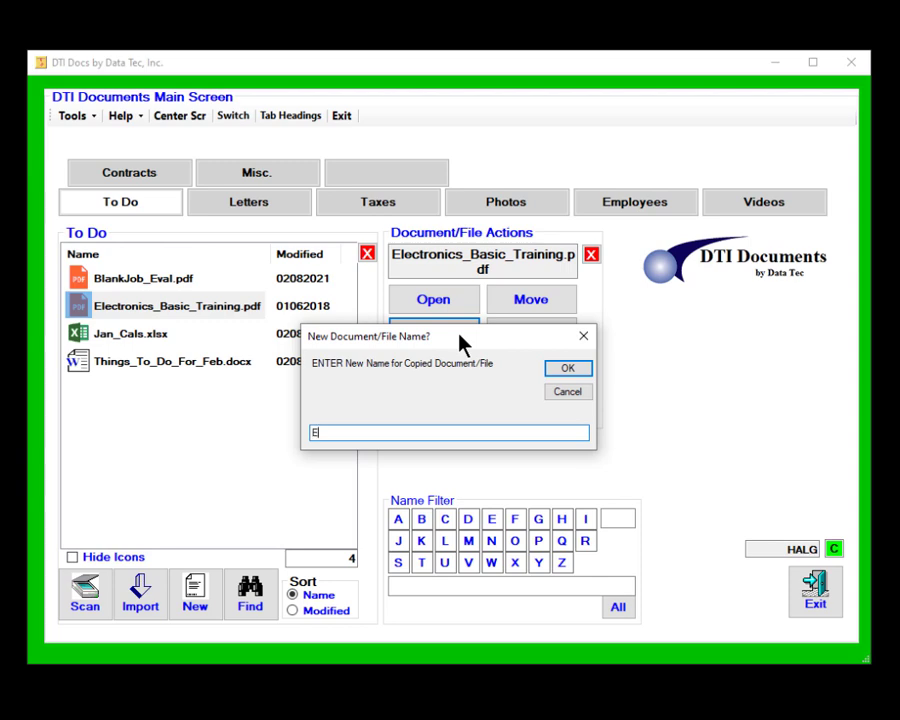
text(lectronic basics 101)
click(568, 369)
click(471, 459)
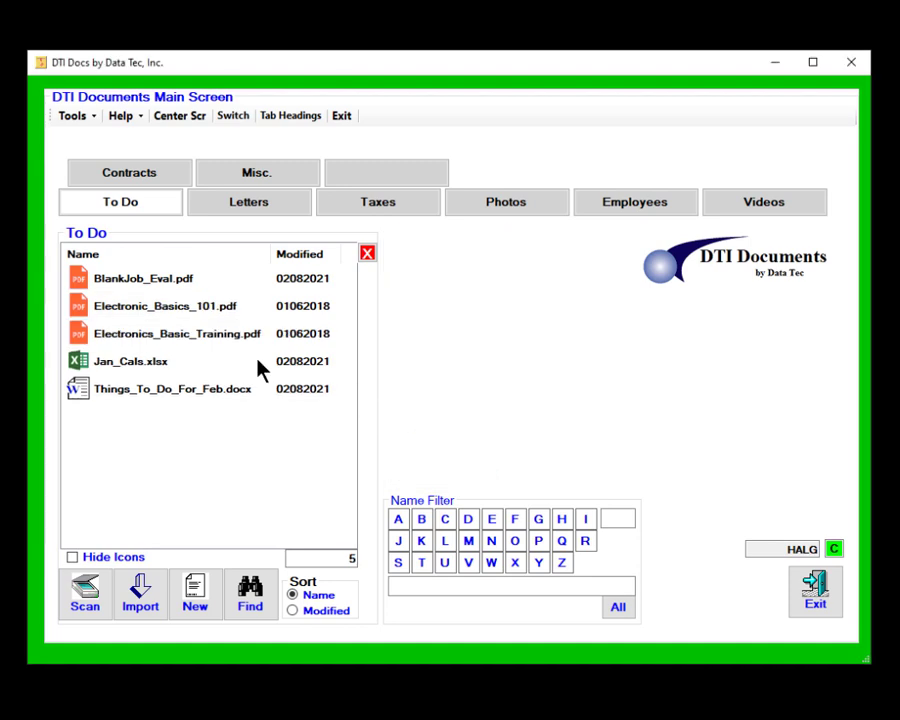
click(177, 310)
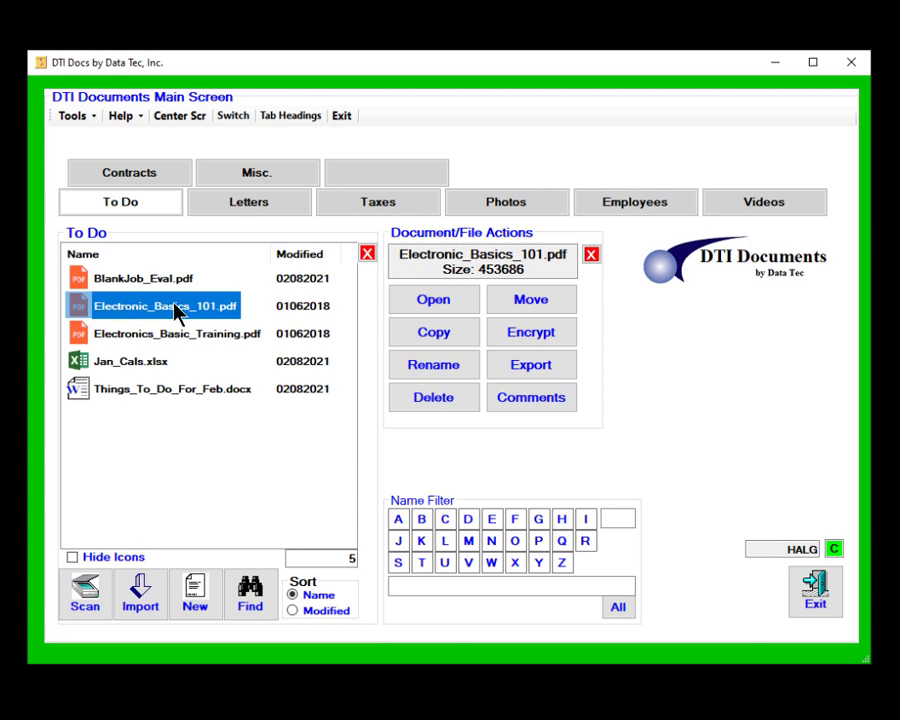
Rename Electronic_Basics_101.pdf to Electronic_Basics_201.pdf by changing 101 to 201.
click(441, 375)
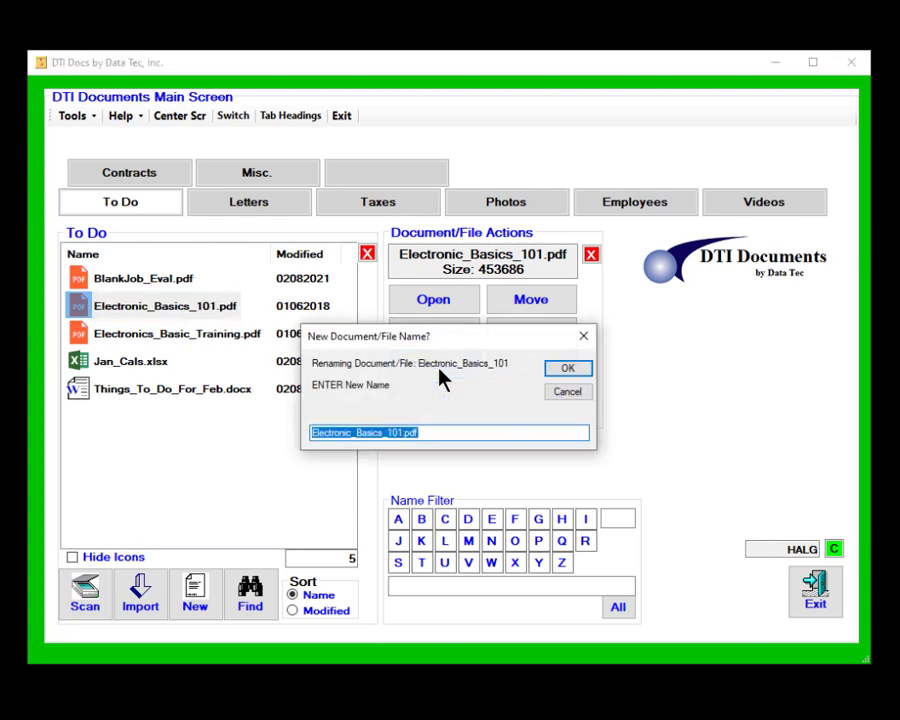
key(Left)
key(Right)
key(Right)
key(Right)
key(Right)
key(Right)
key(Right)
key(Right)
key(Right)
key(Right)
key(Right)
key(Right)
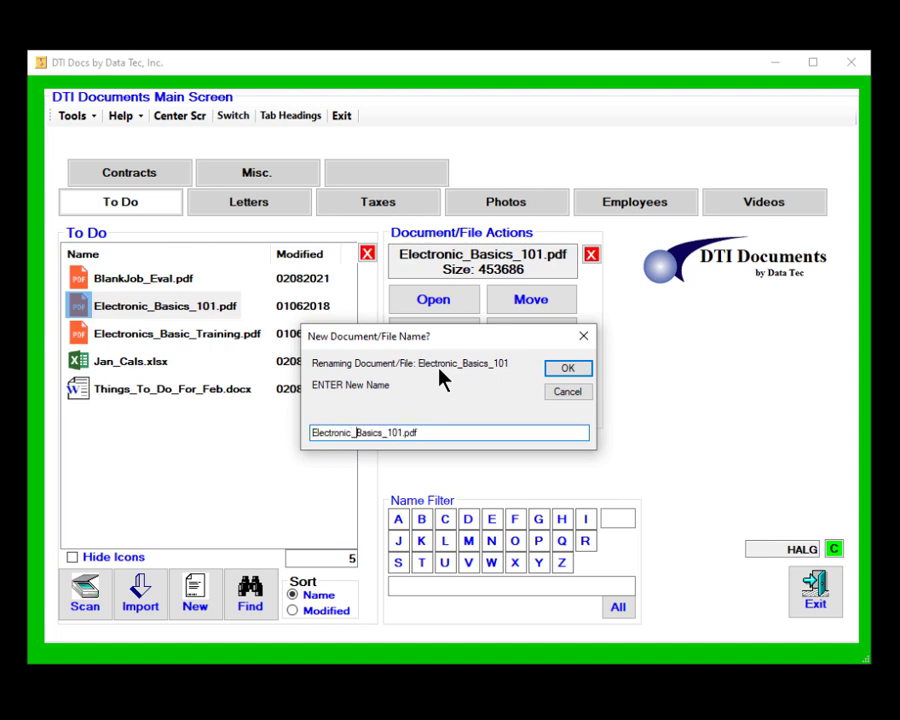
key(Right)
key(Right)
key(Right)
key(Right)
key(Right)
key(Right)
key(Right)
key(Right)
key(Left)
key(shift+Right)
text(2)
key(Left)
key(Left)
key(Delete)
click(572, 370)
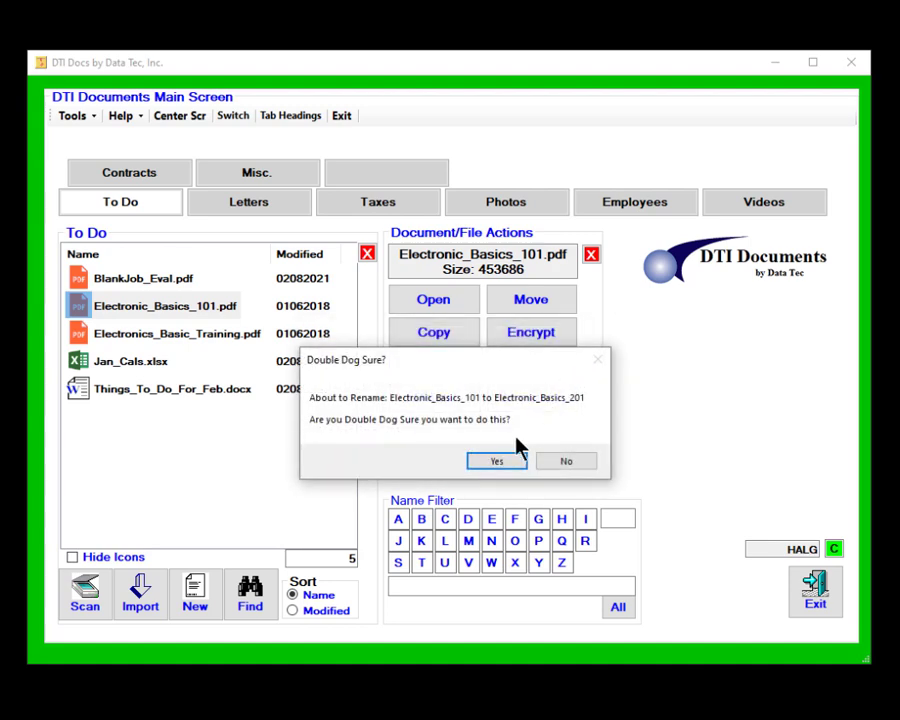
click(493, 459)
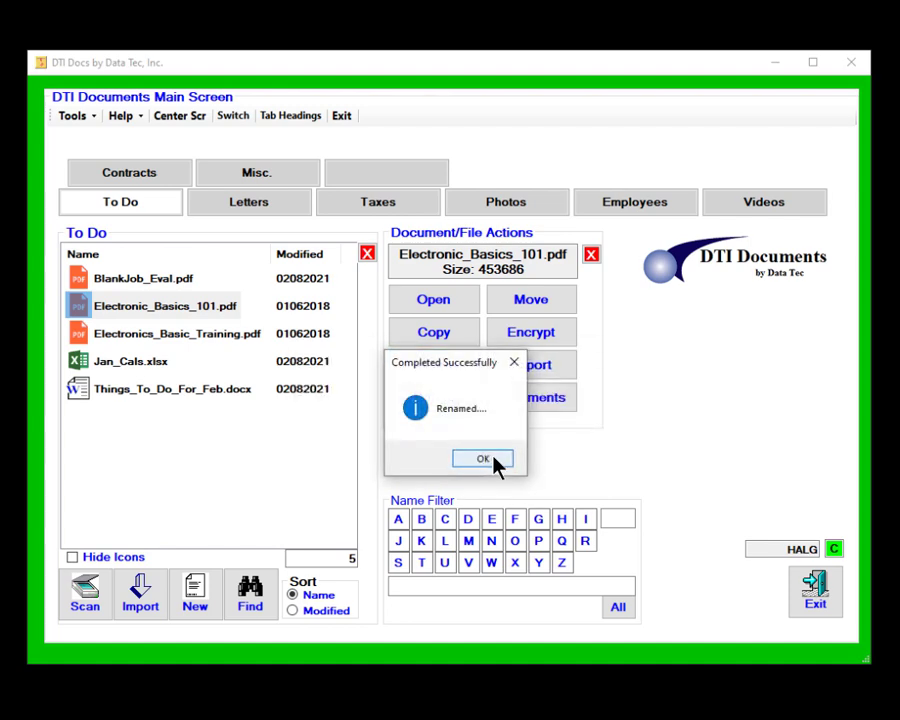
click(483, 459)
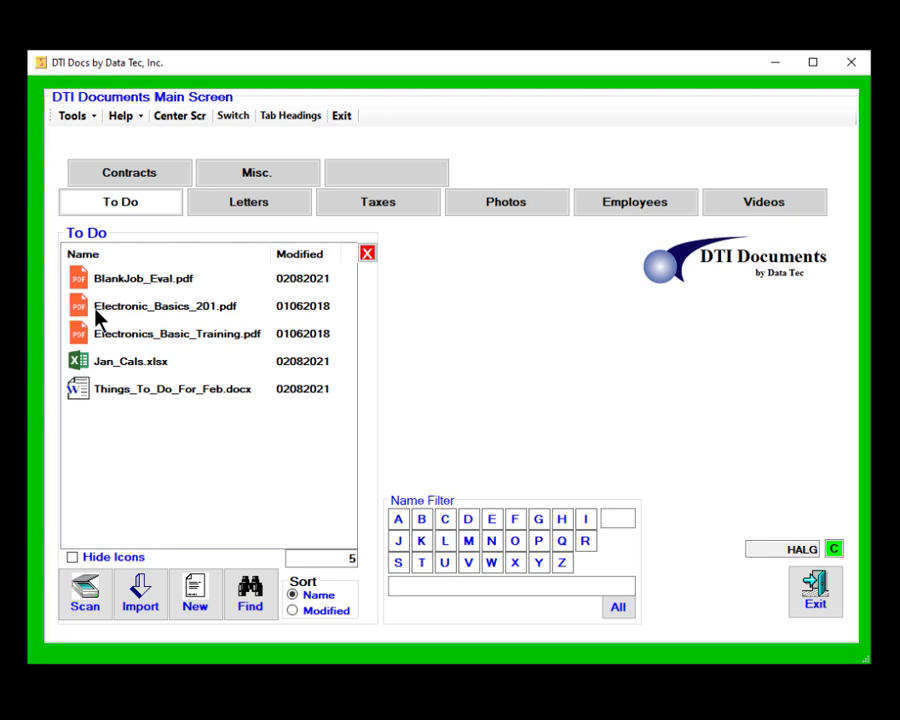
Delete Electronic_Basics_201.pdf, sending it to the Recycle Bin.
click(160, 316)
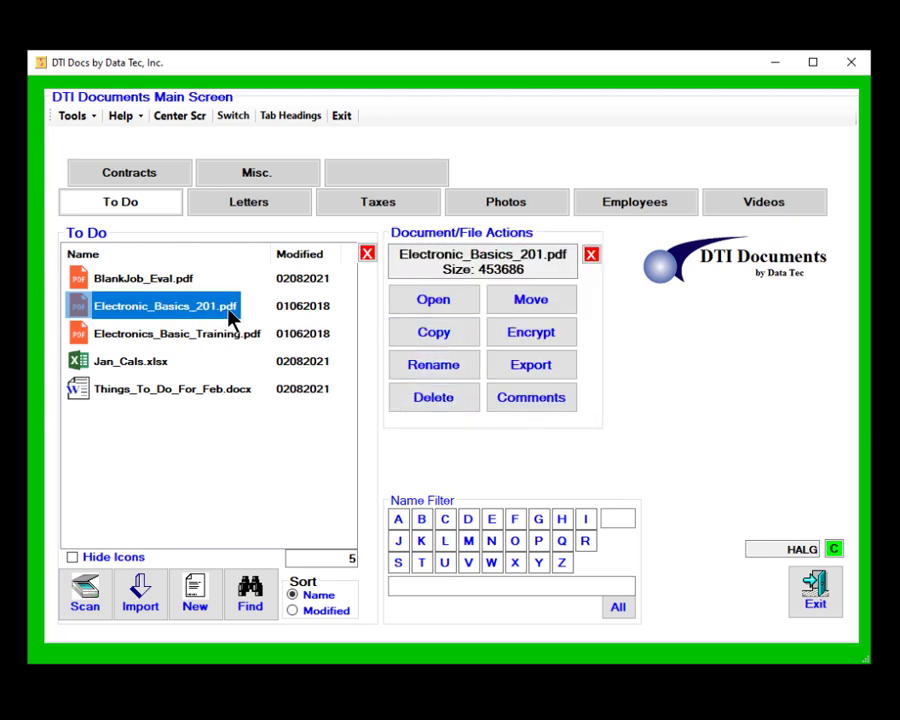
click(455, 405)
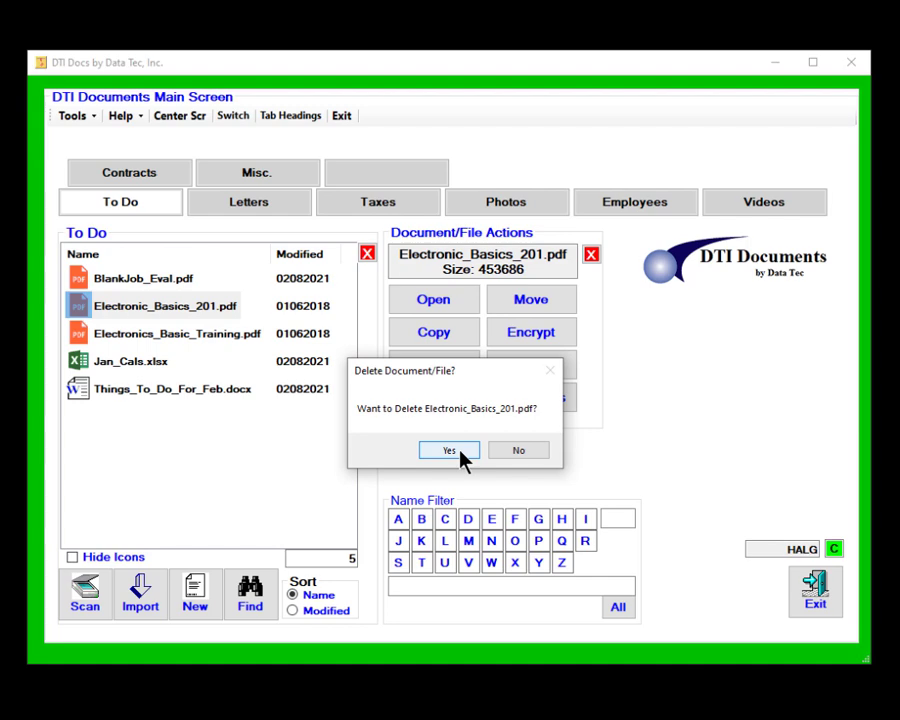
click(460, 452)
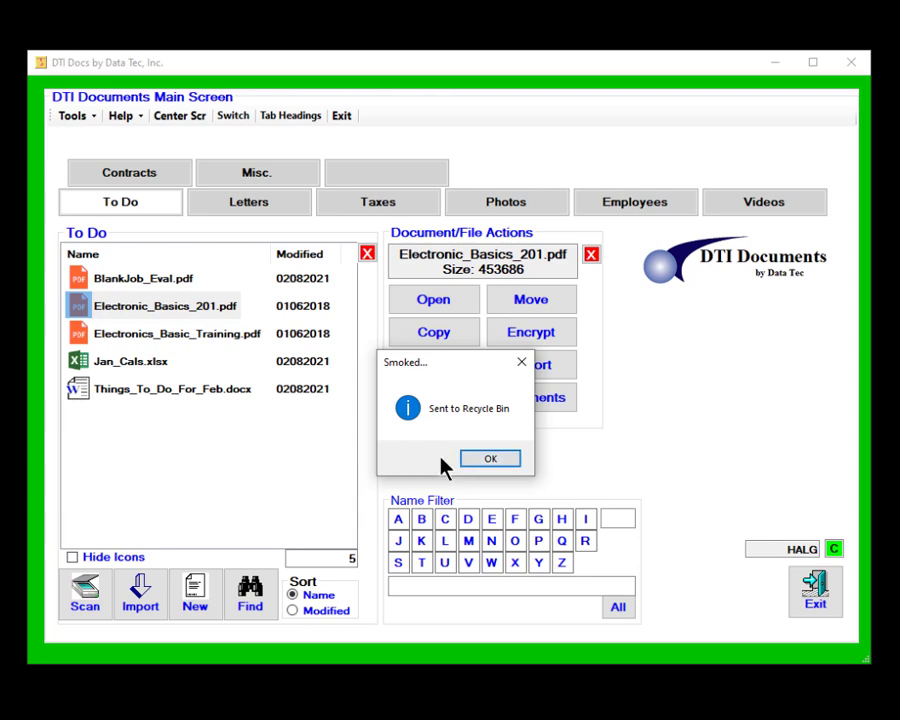
click(510, 460)
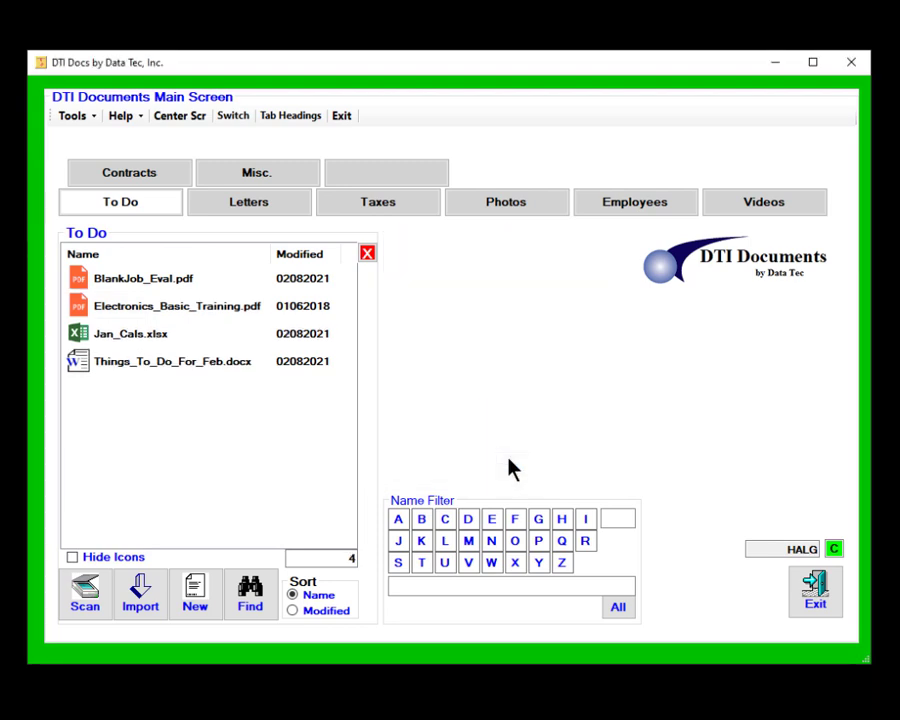
Move Electronics_Basic_Training.pdf to the Misc. tab and return to To Do.
click(145, 313)
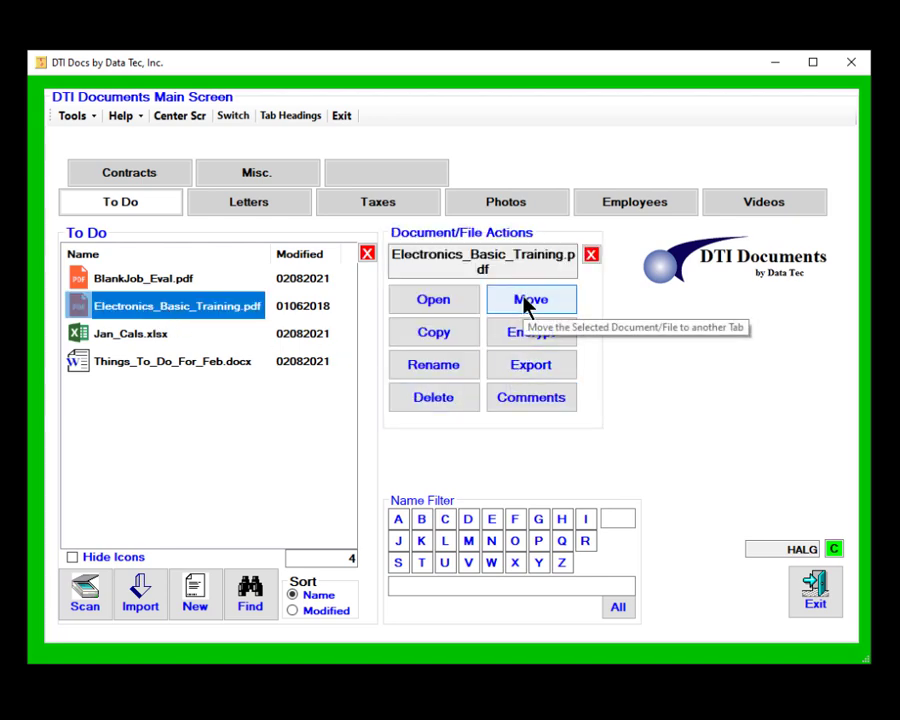
click(527, 302)
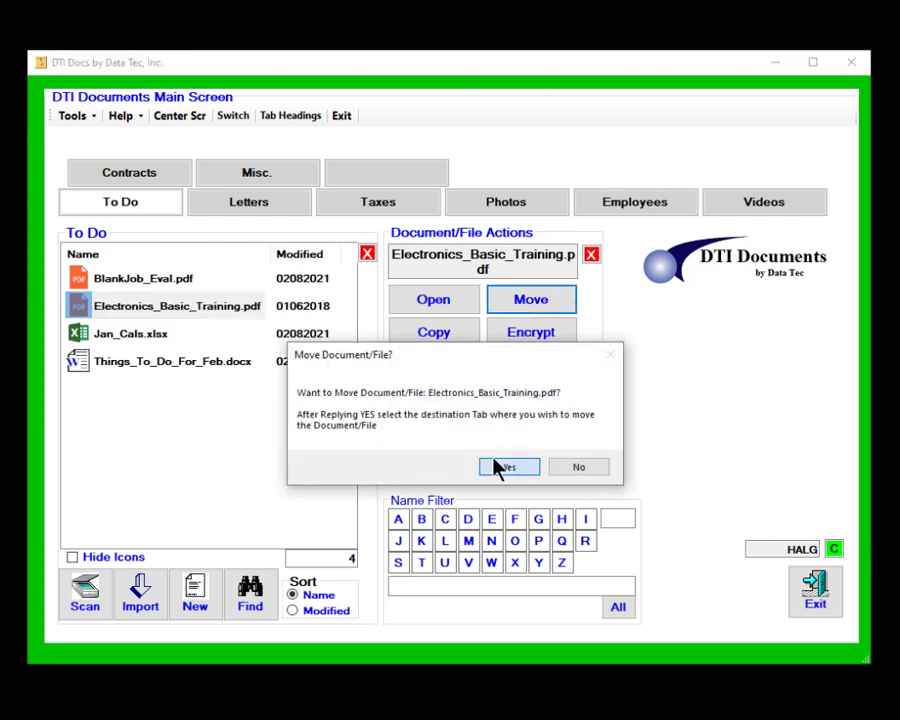
click(505, 467)
click(275, 182)
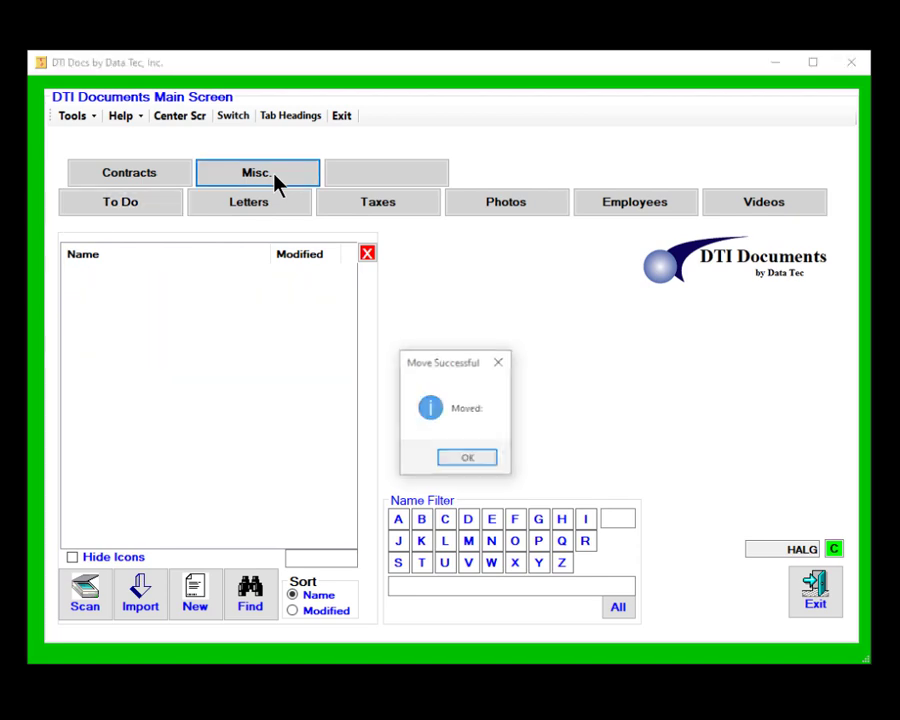
click(452, 463)
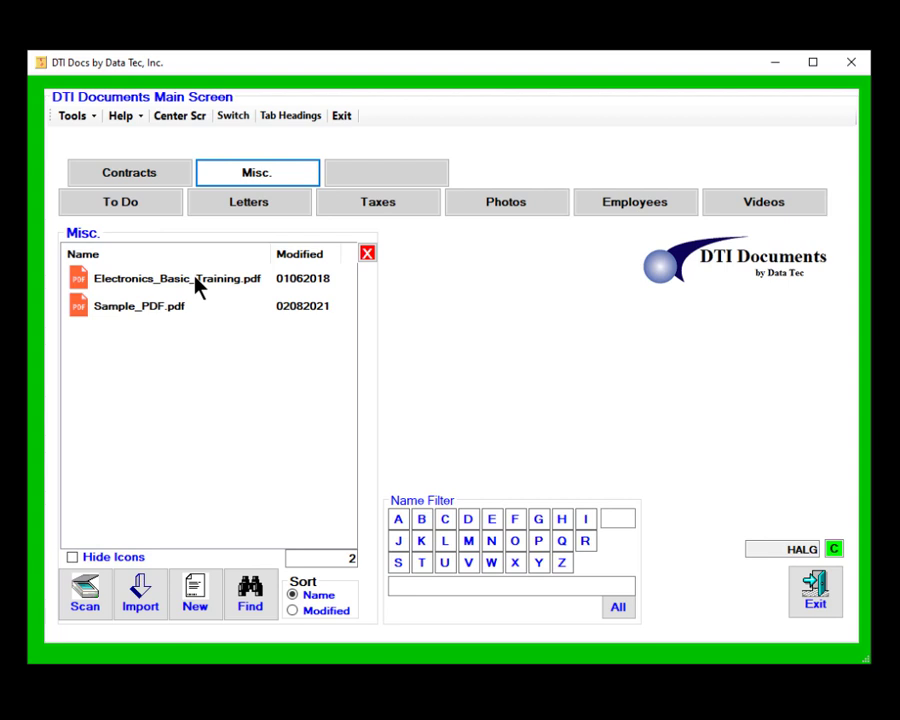
click(160, 206)
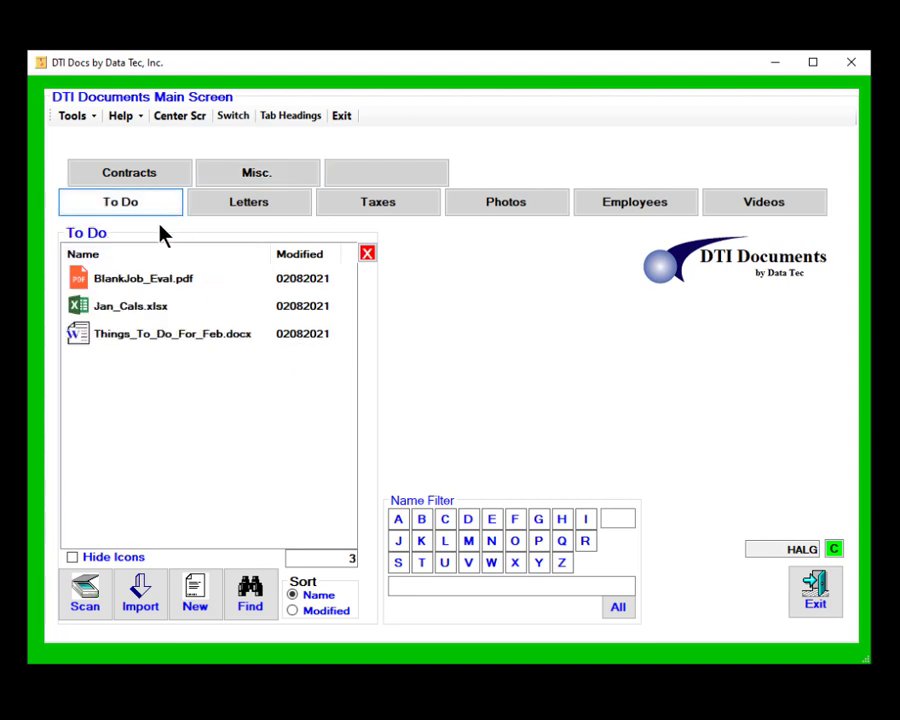
Select Things_To_Do_For_Feb.docx and start encrypting it into a zip.
click(190, 338)
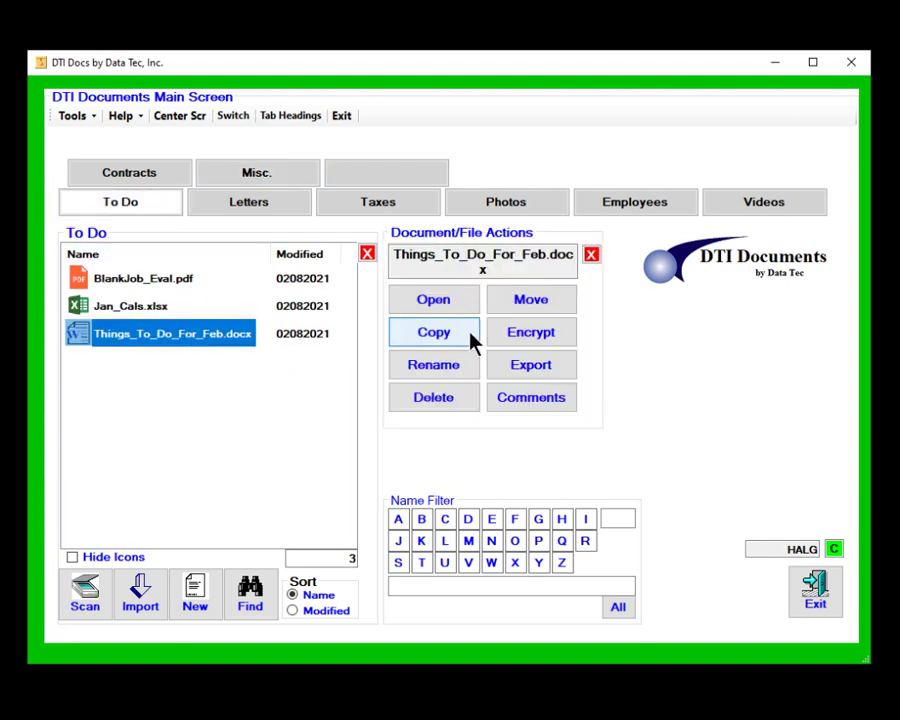
click(524, 340)
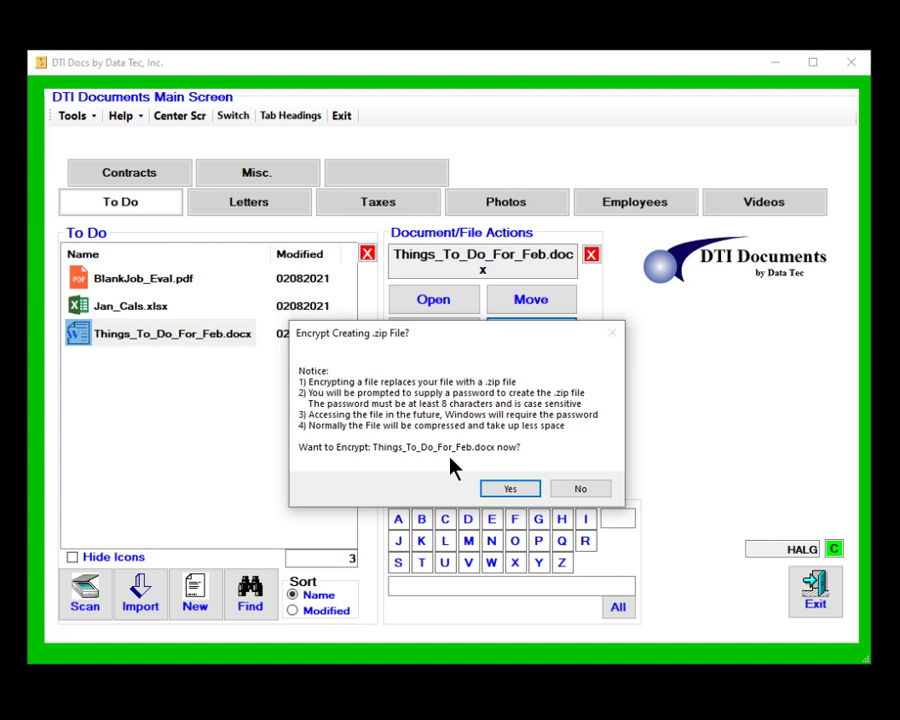
click(516, 488)
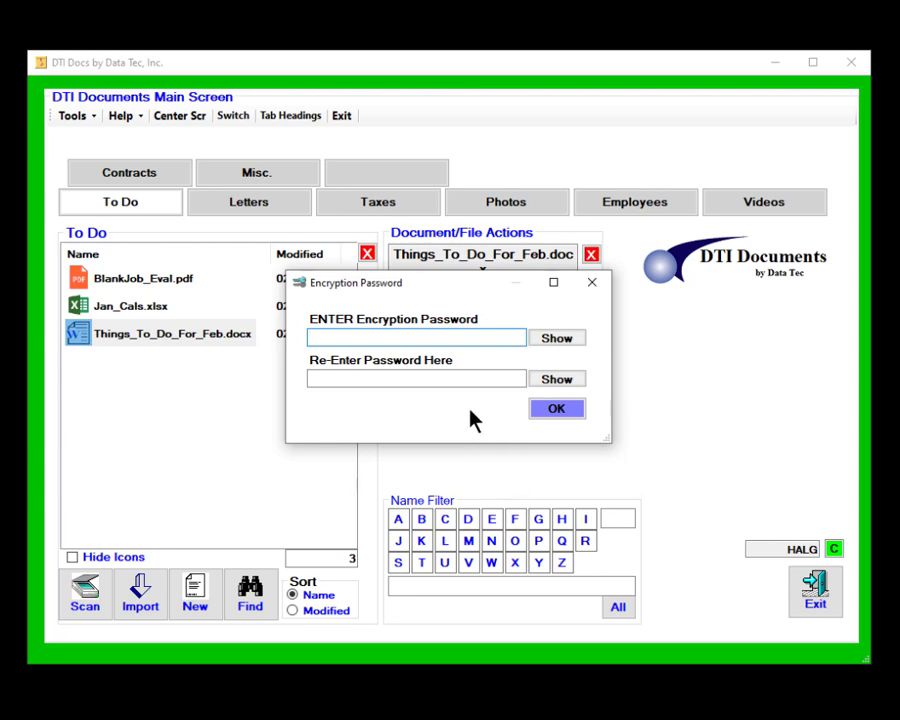
Enter and re-enter the encryption password to produce Things_To_Do_For_Feb.zip.
text(XXXXXXXX)
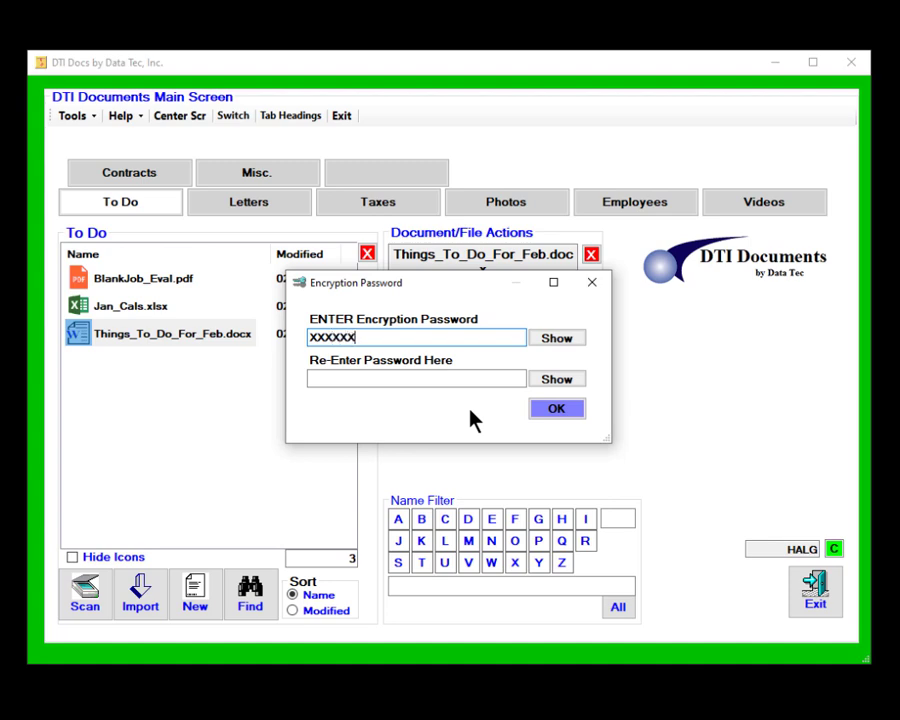
text(X)
click(550, 339)
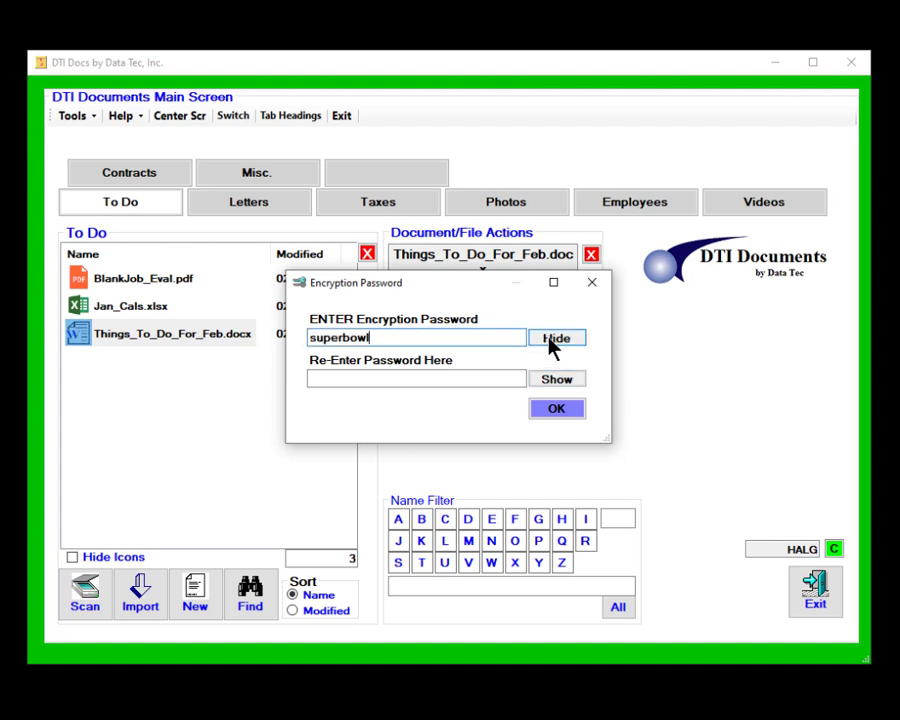
click(382, 378)
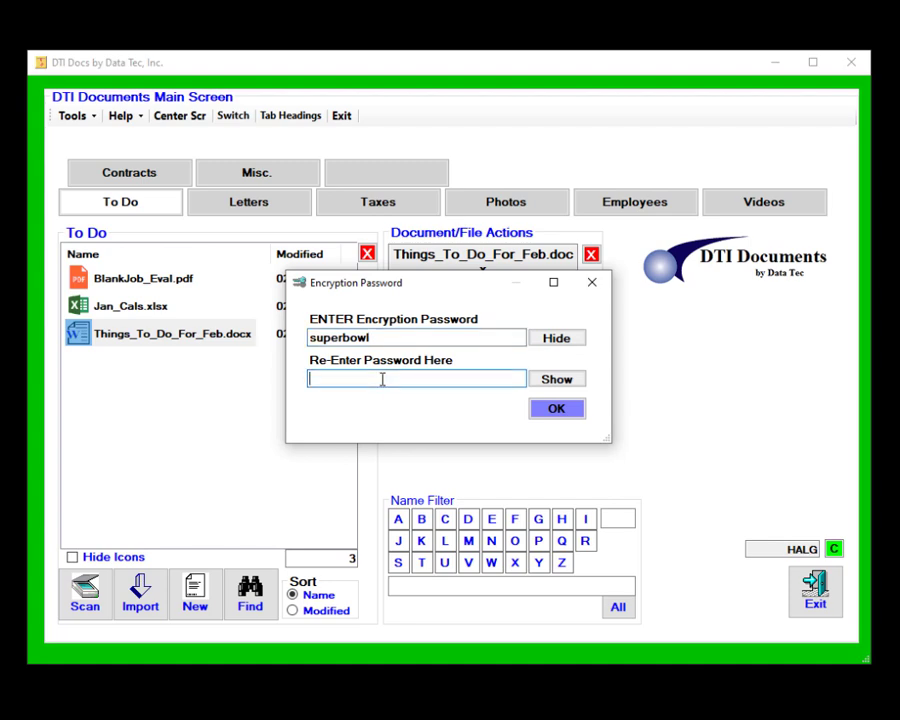
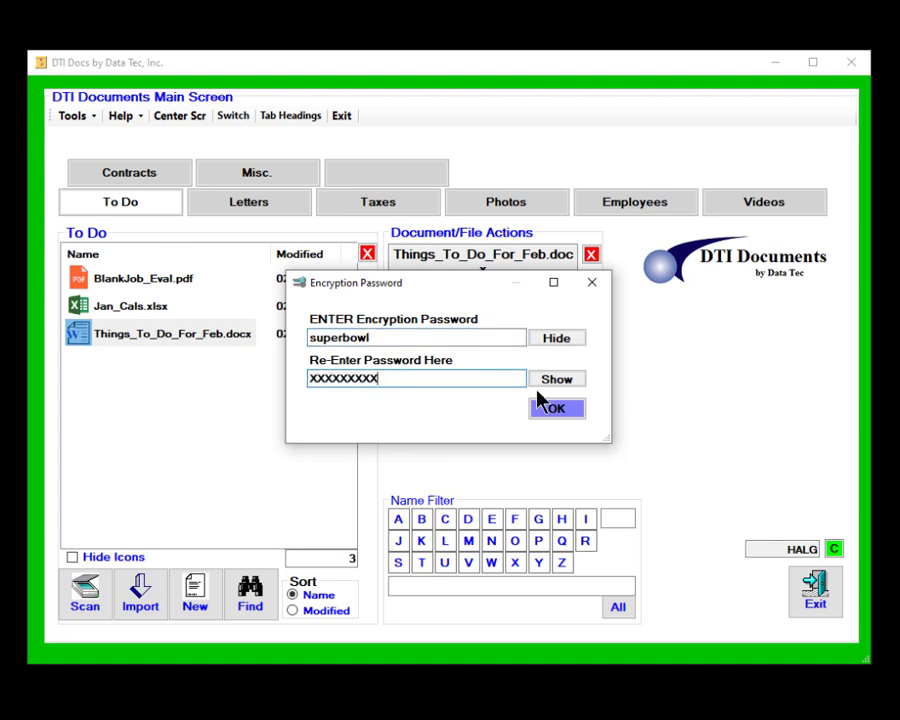
click(567, 386)
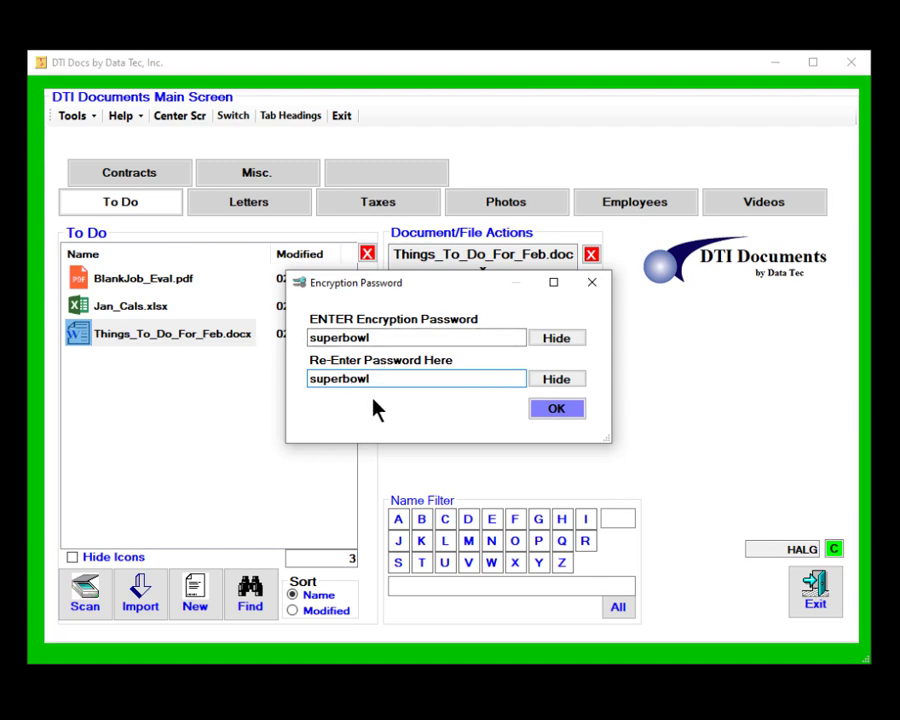
click(558, 410)
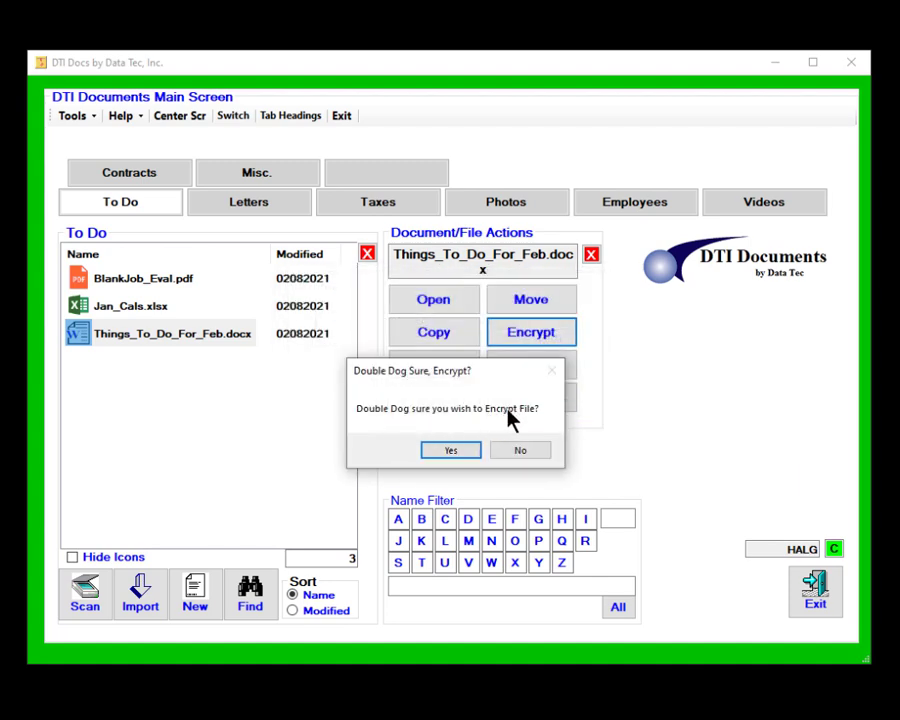
click(458, 450)
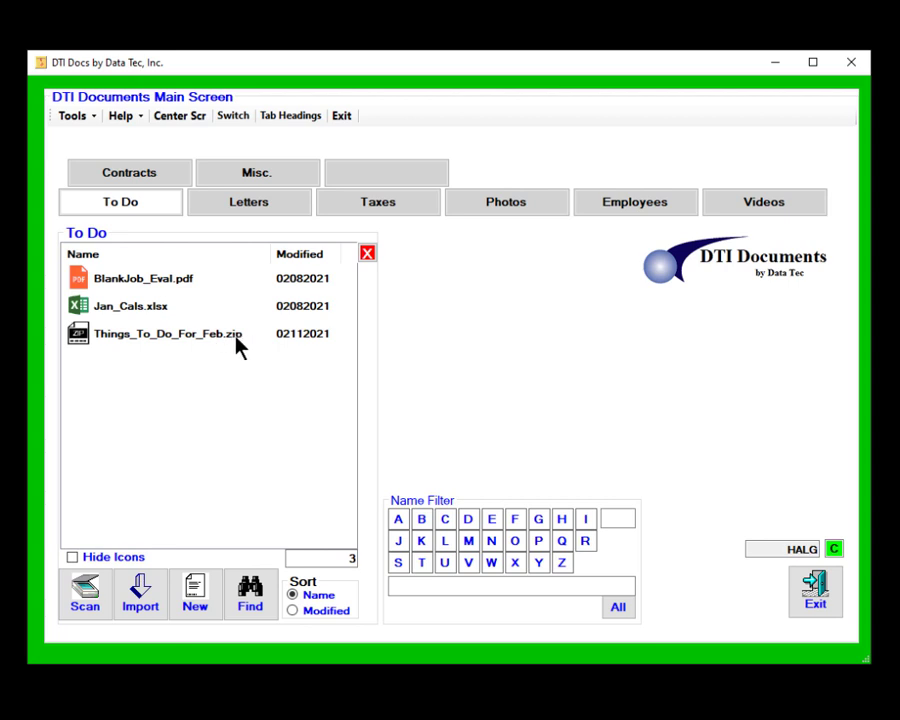
click(181, 342)
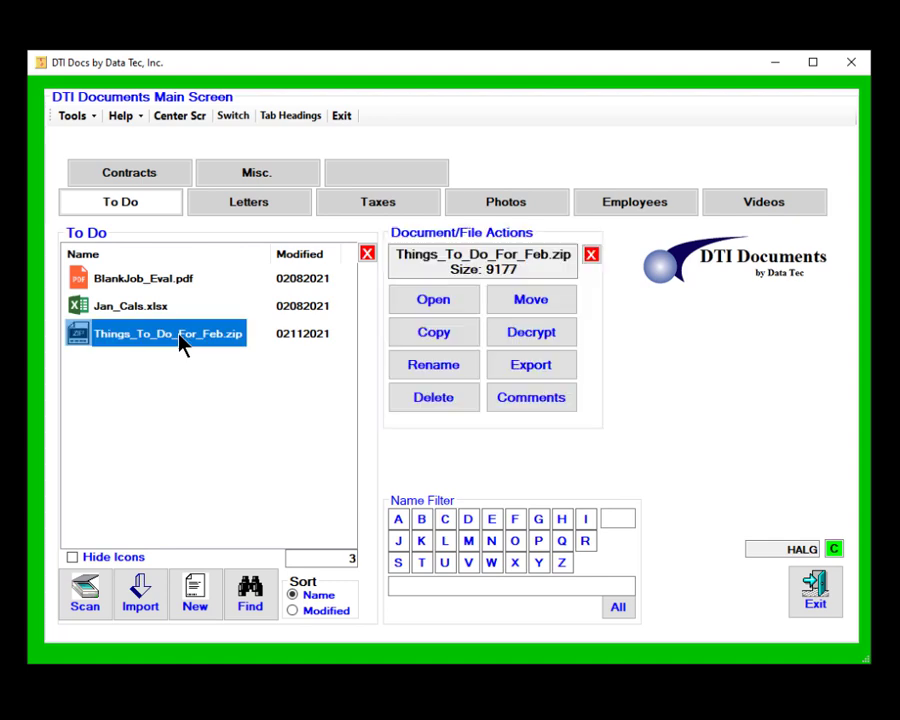
click(433, 306)
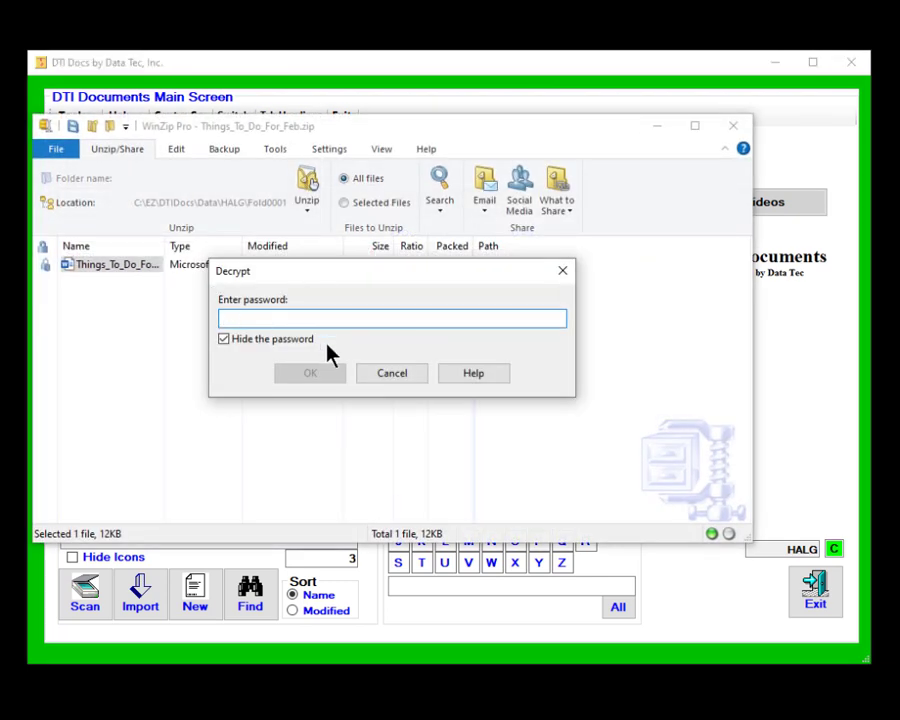
click(402, 373)
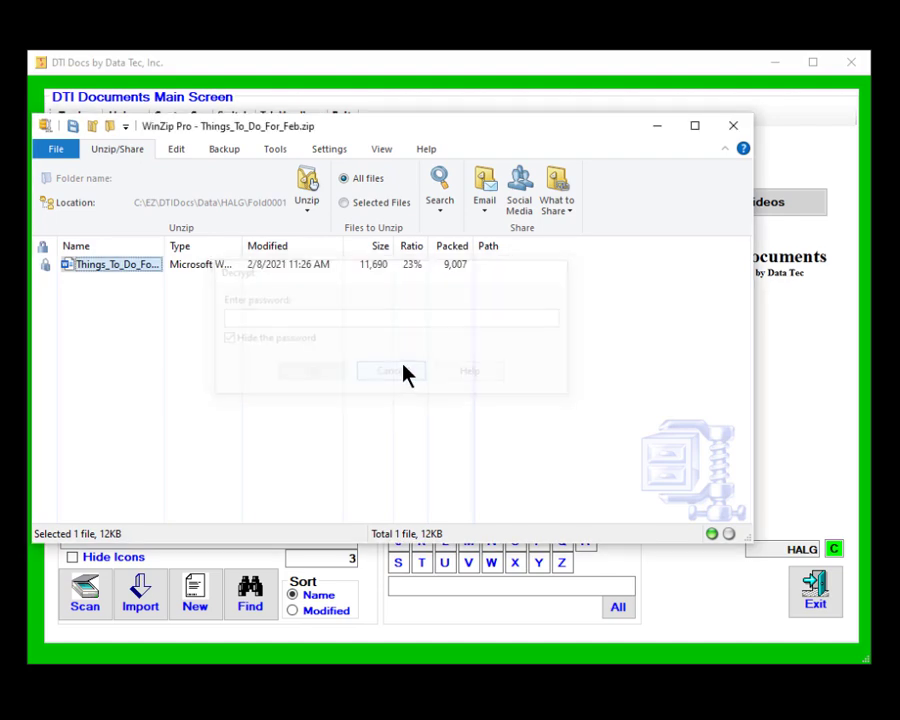
click(733, 126)
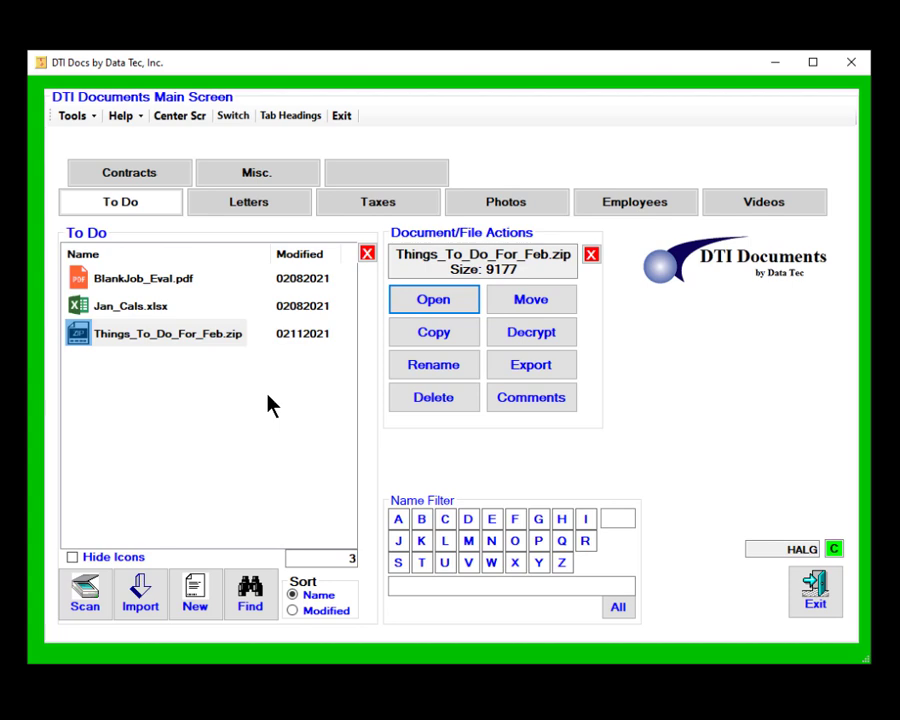
Decrypt Things_To_Do_For_Feb.zip with its password to restore the .docx.
click(177, 333)
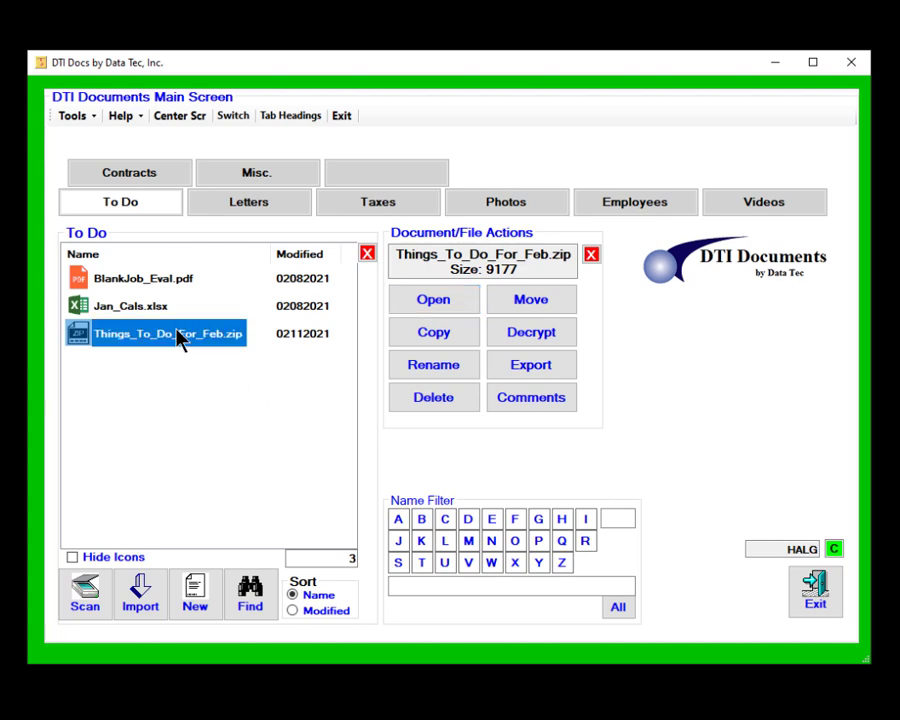
click(537, 336)
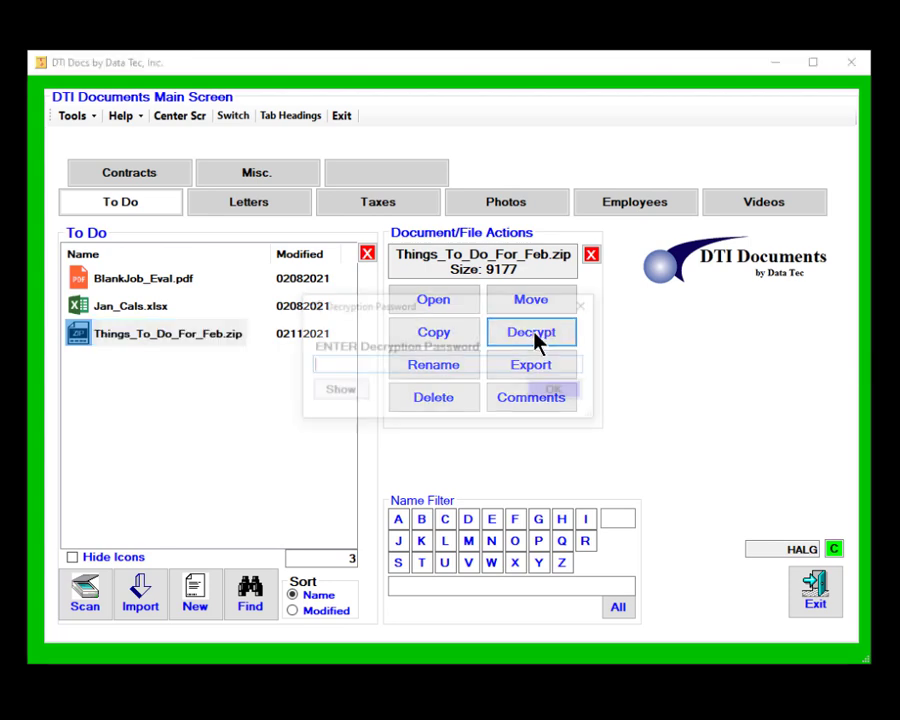
click(338, 391)
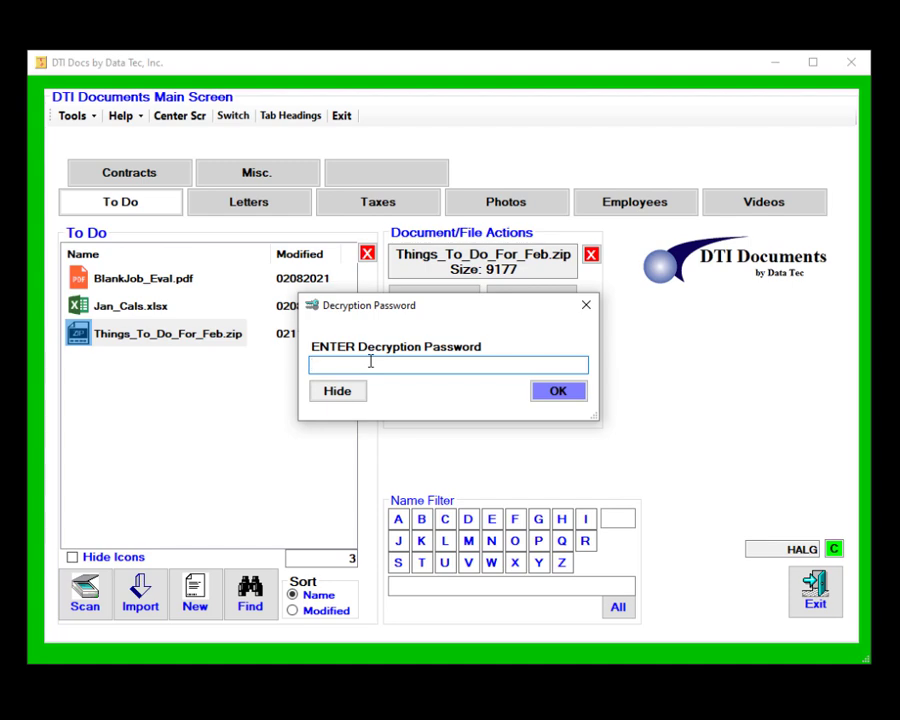
click(553, 393)
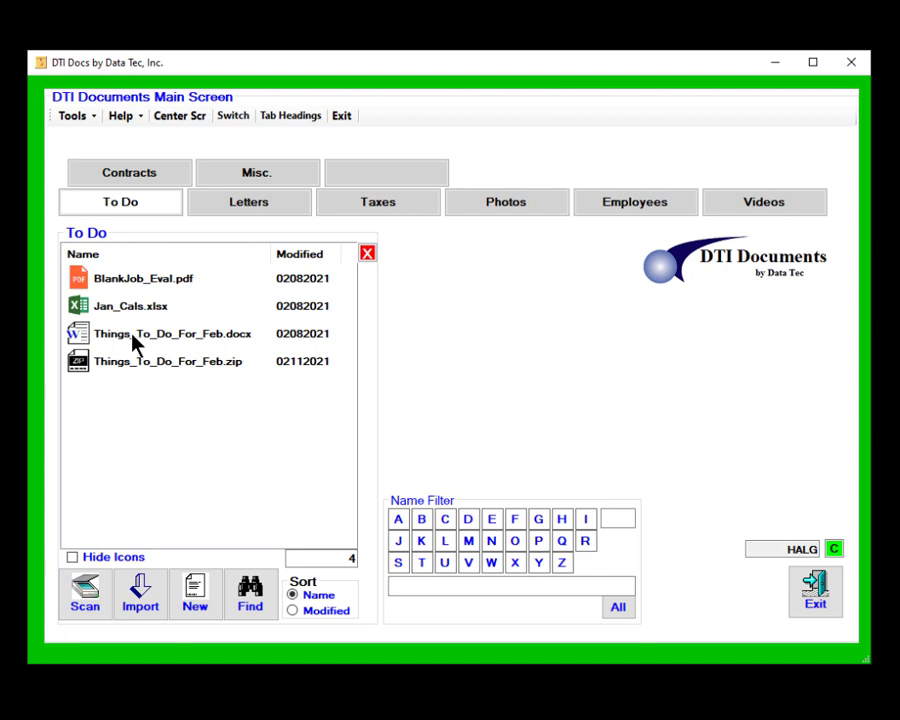
Delete Things_To_Do_For_Feb.zip to the Recycle Bin, then select the .docx for export.
click(168, 369)
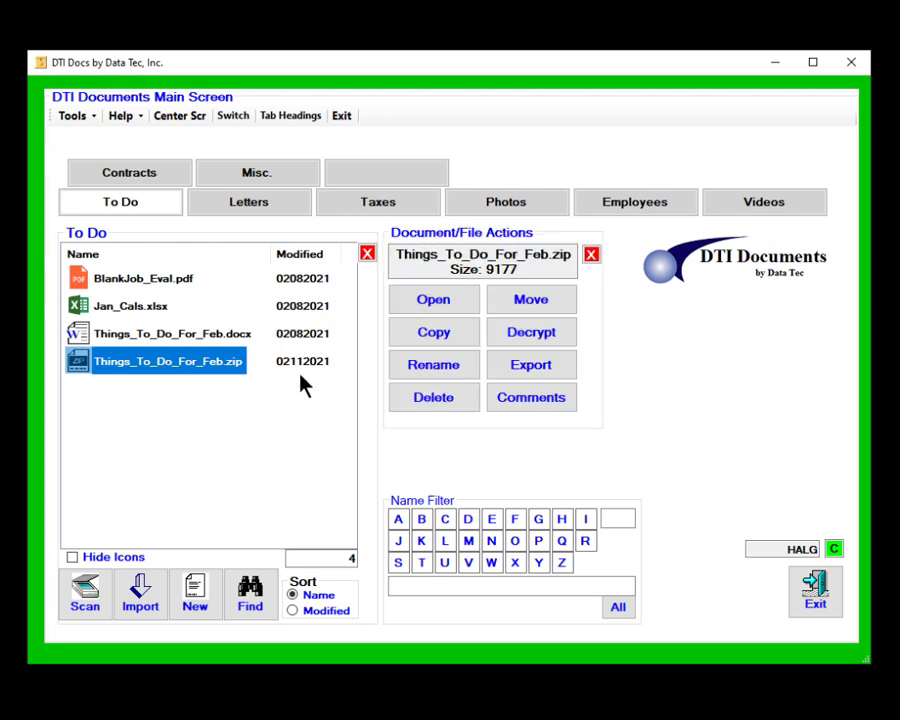
click(452, 400)
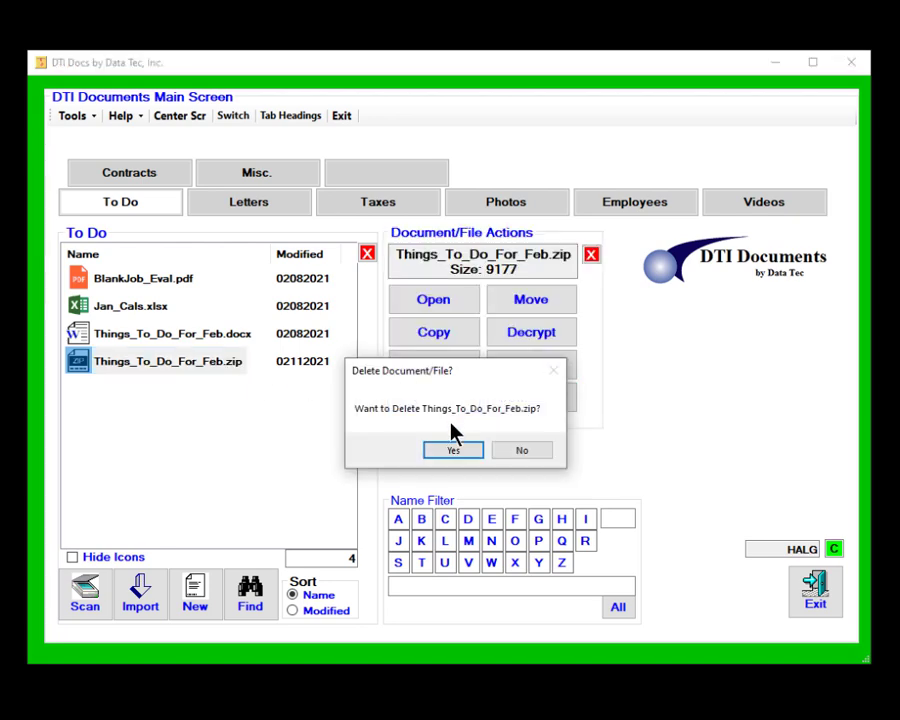
click(454, 451)
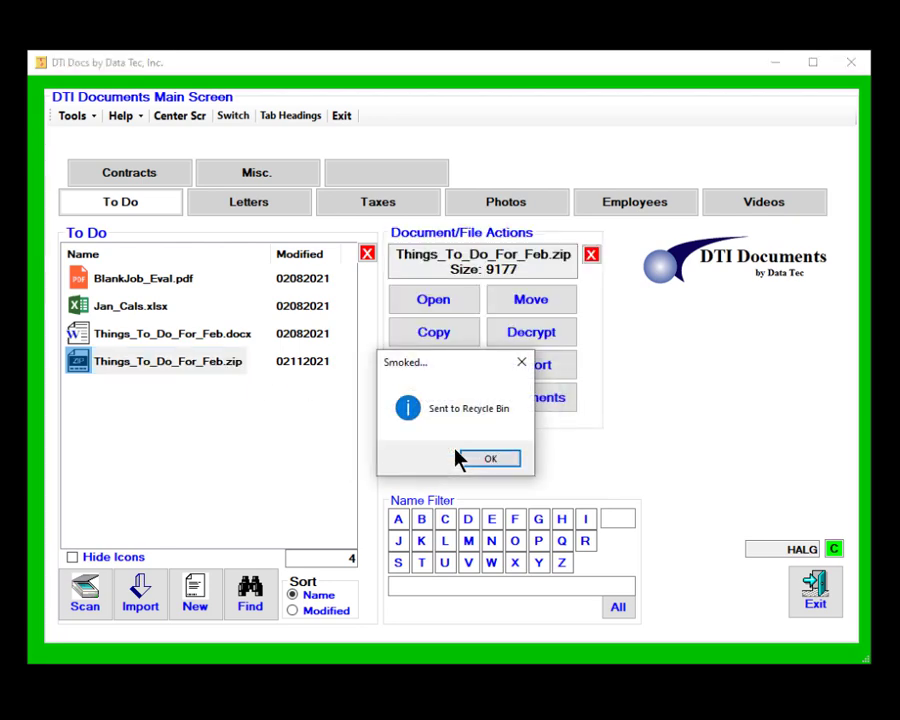
click(487, 459)
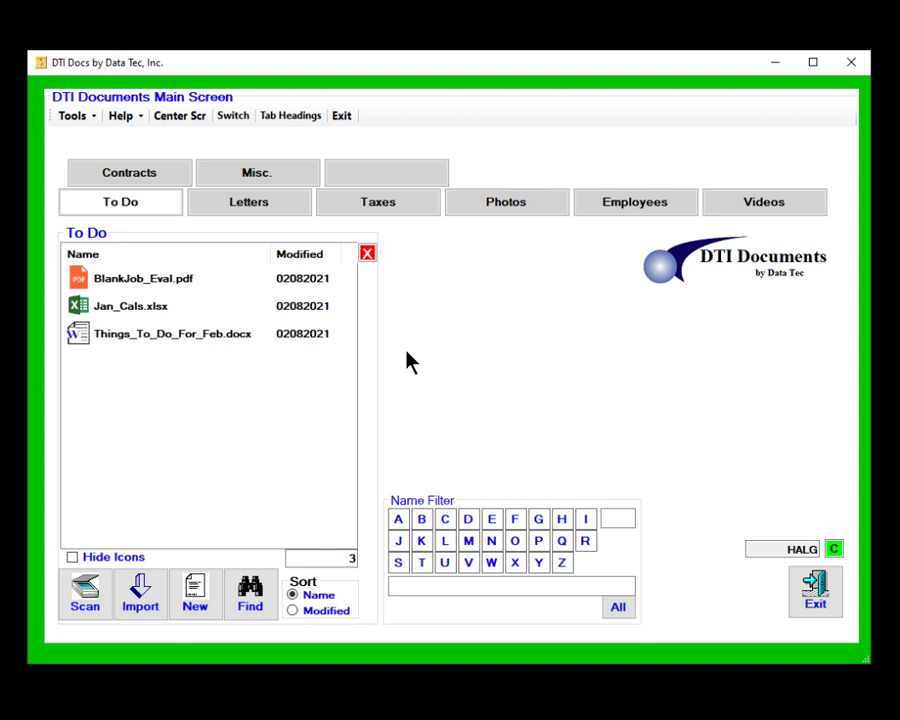
click(173, 335)
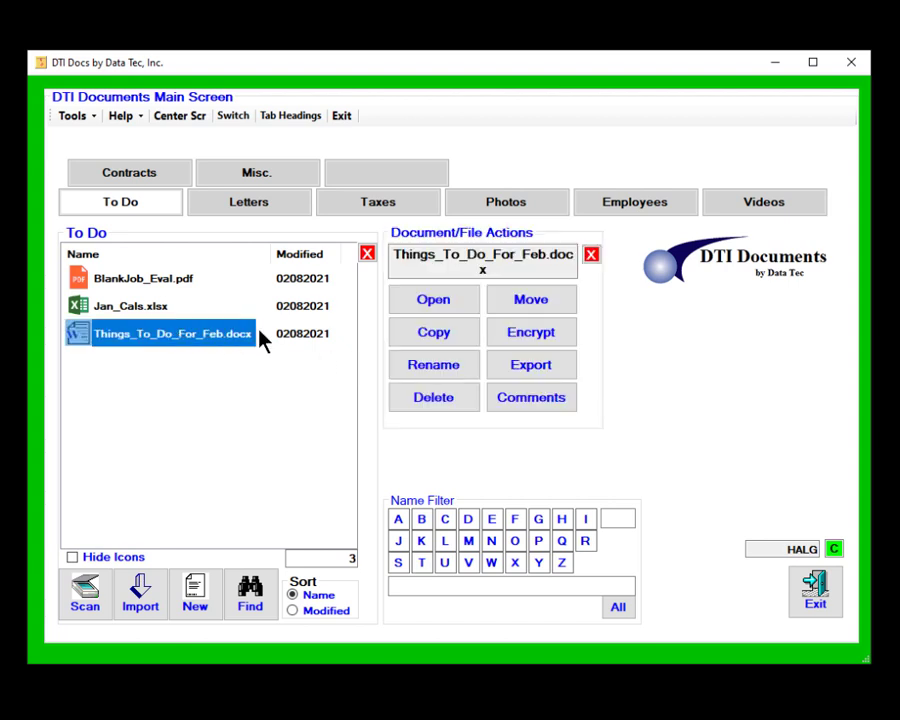
click(535, 371)
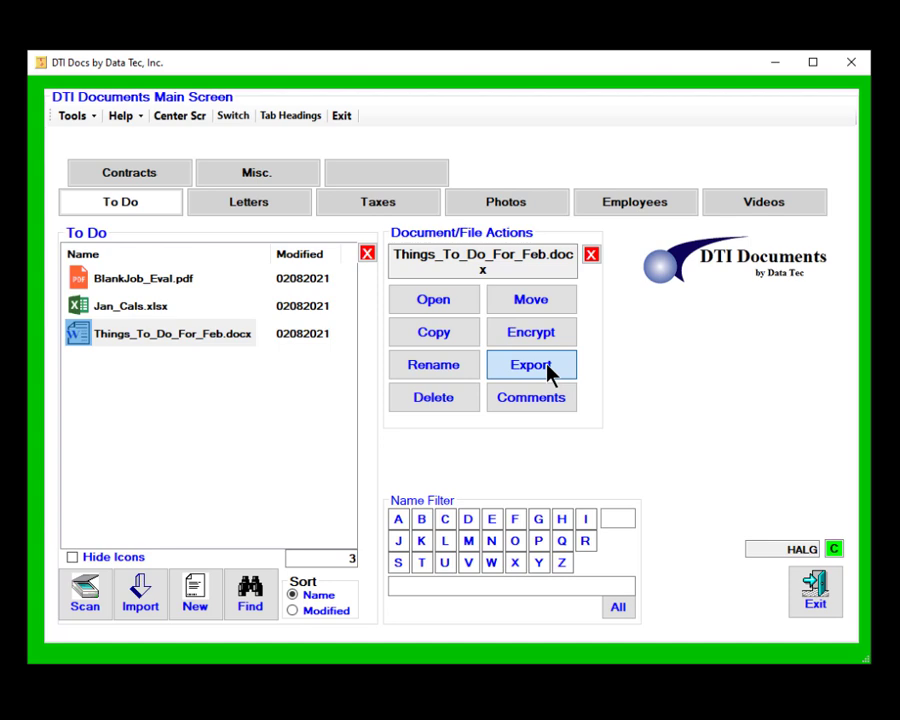
Export Things_To_Do_For_Feb.docx to the Desktop, then select BlankJob_Eval.pdf.
click(549, 370)
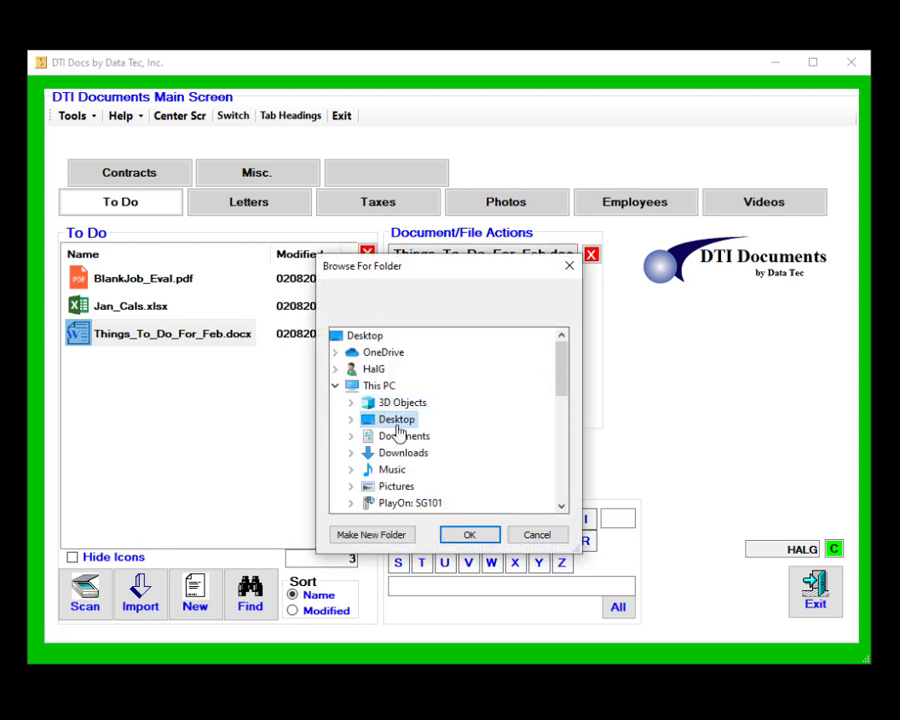
click(477, 533)
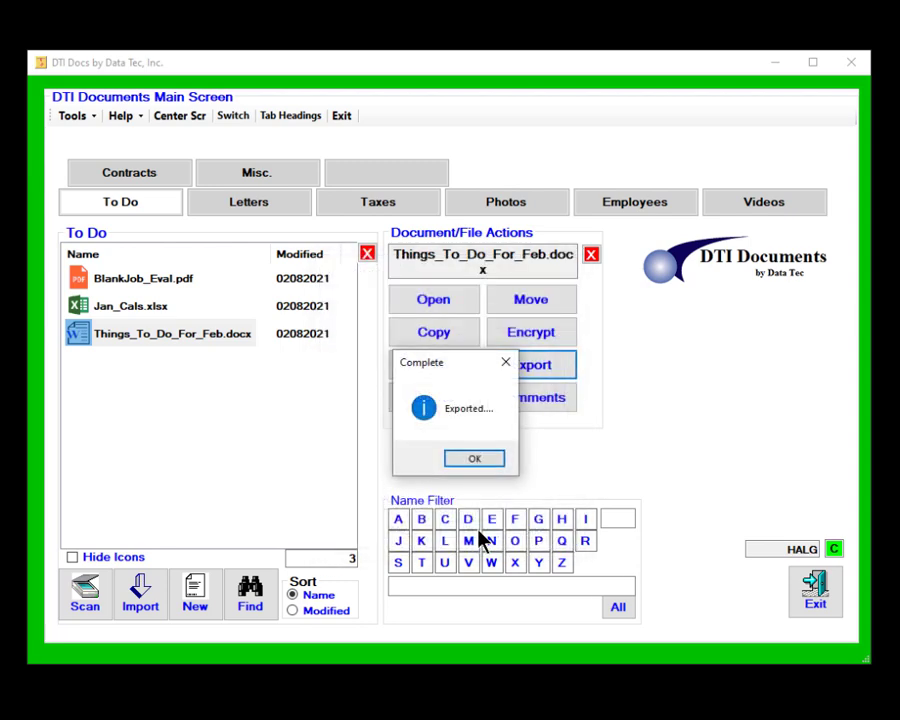
click(484, 458)
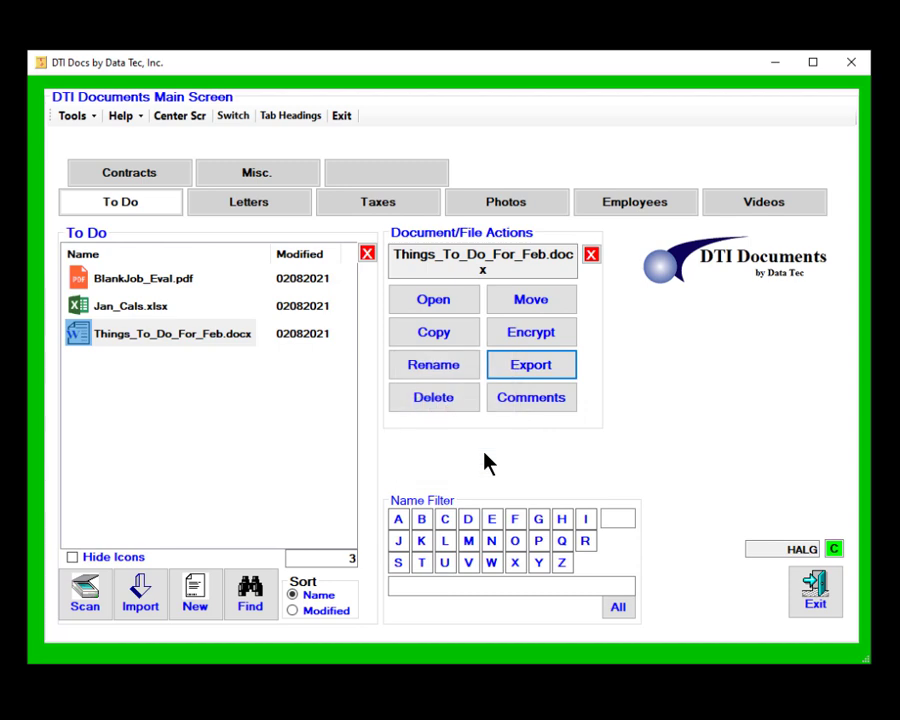
click(160, 282)
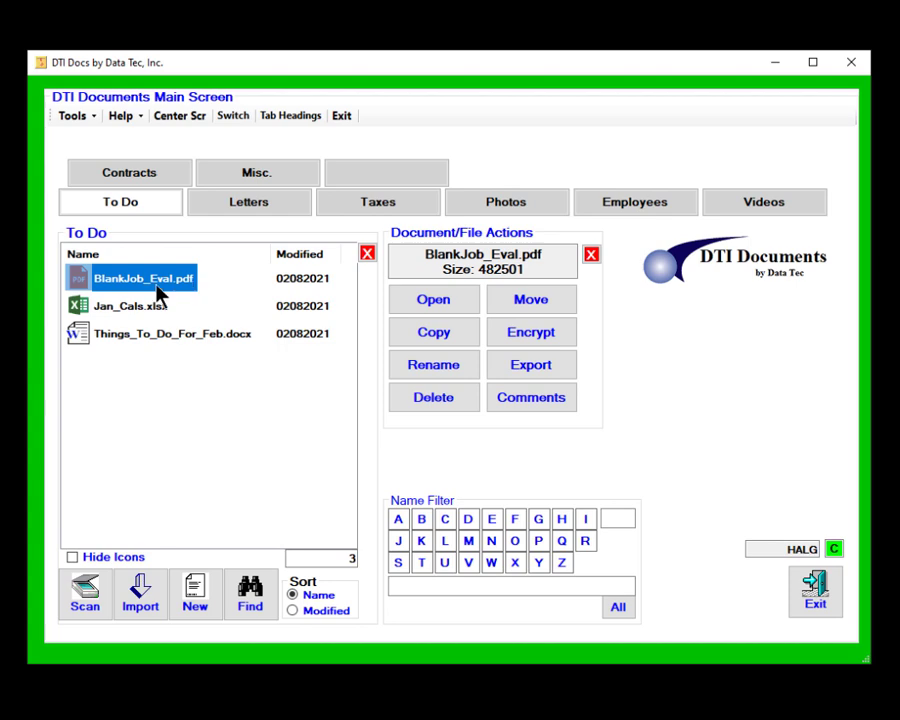
Add the comment 'Any thing you would like to be able to search on' to BlankJob_Eval.pdf.
click(518, 402)
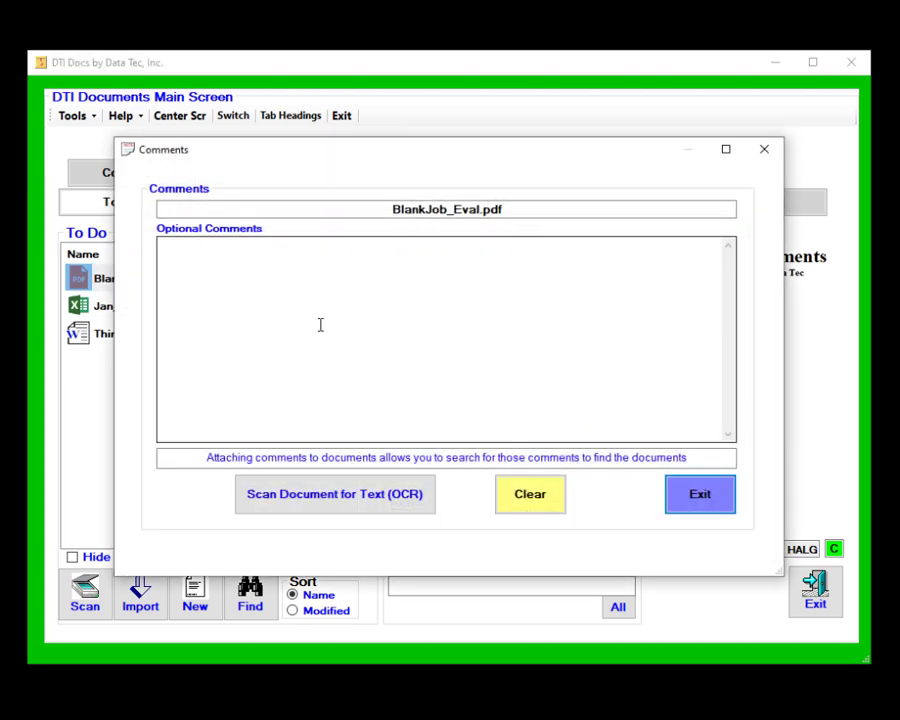
click(300, 273)
text(A)
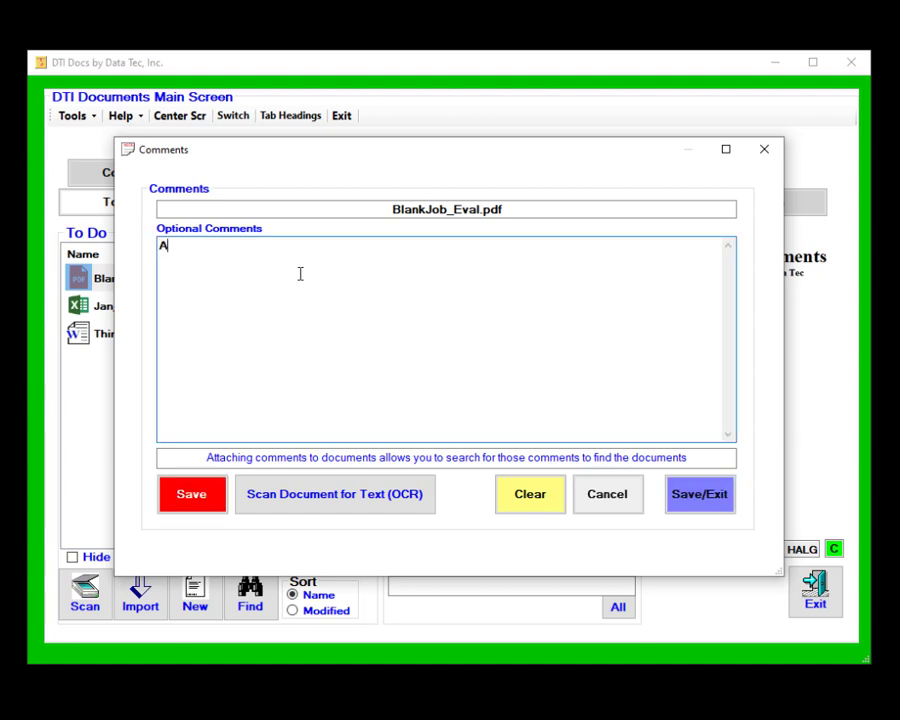
text(ny thing you would lik)
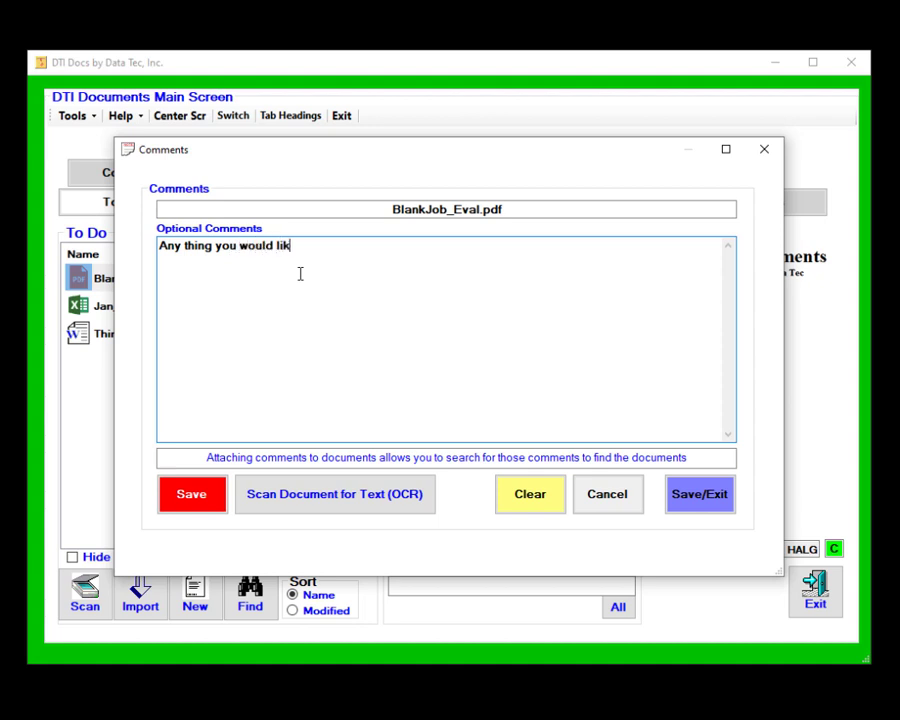
text(e to be able to search on)
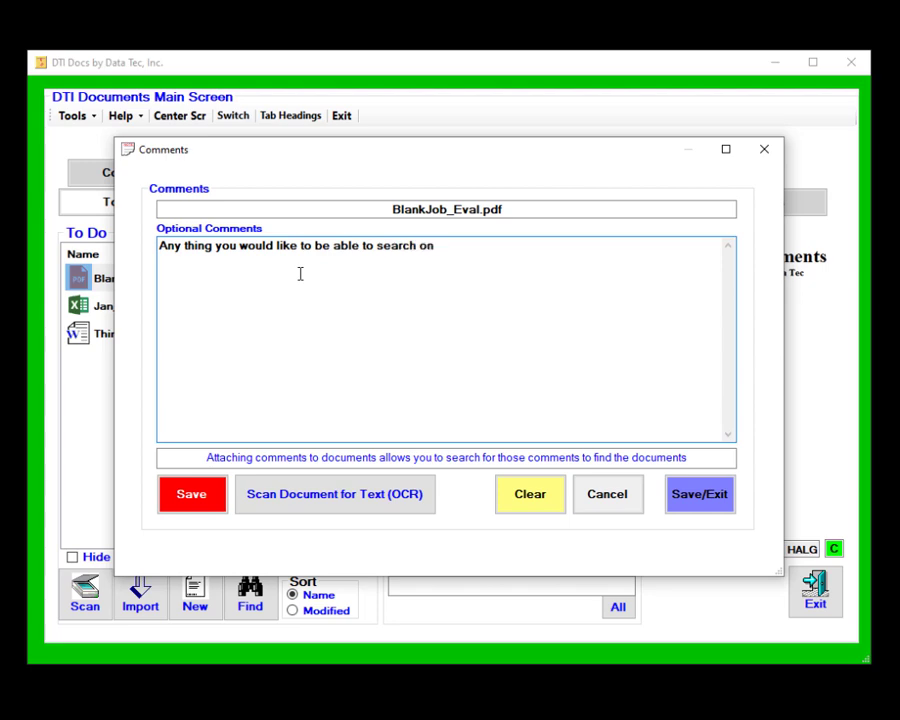
Run OCR on BlankJob_Eval.pdf and confirm its invoice text now appears in the comments.
click(347, 494)
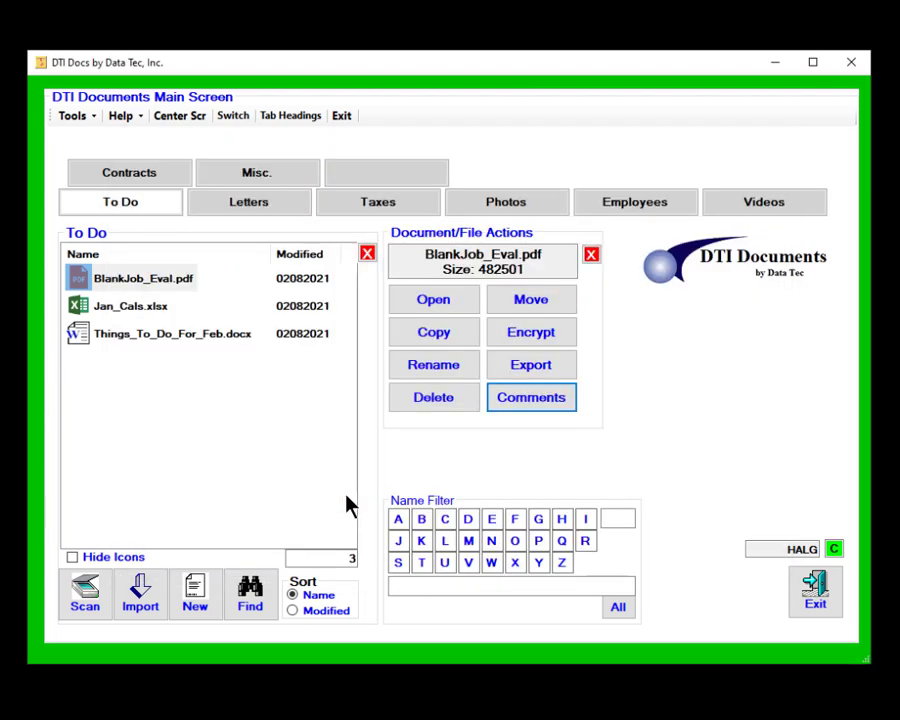
click(531, 397)
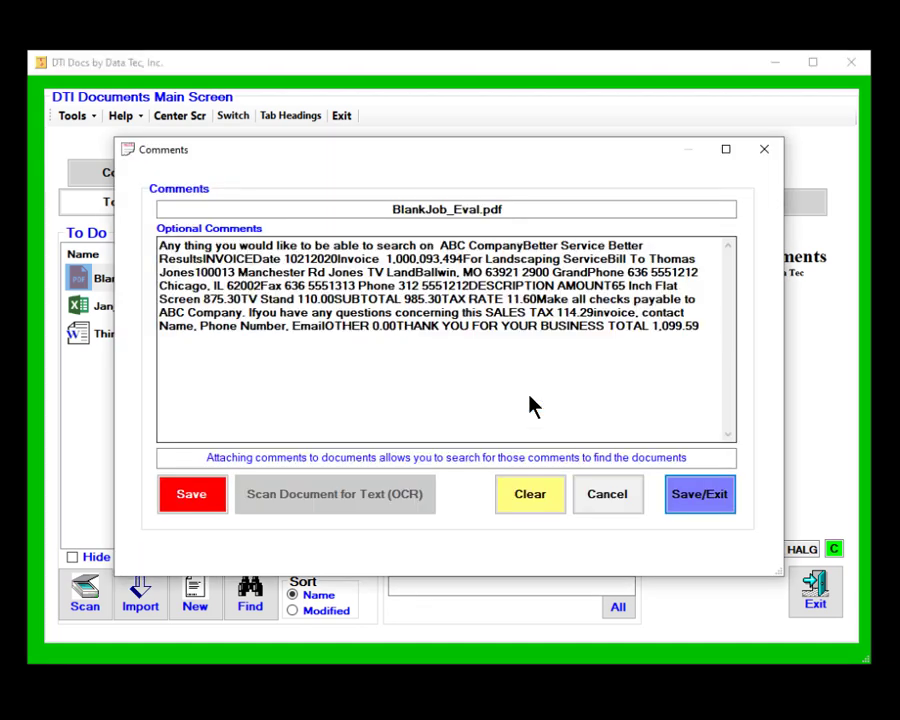